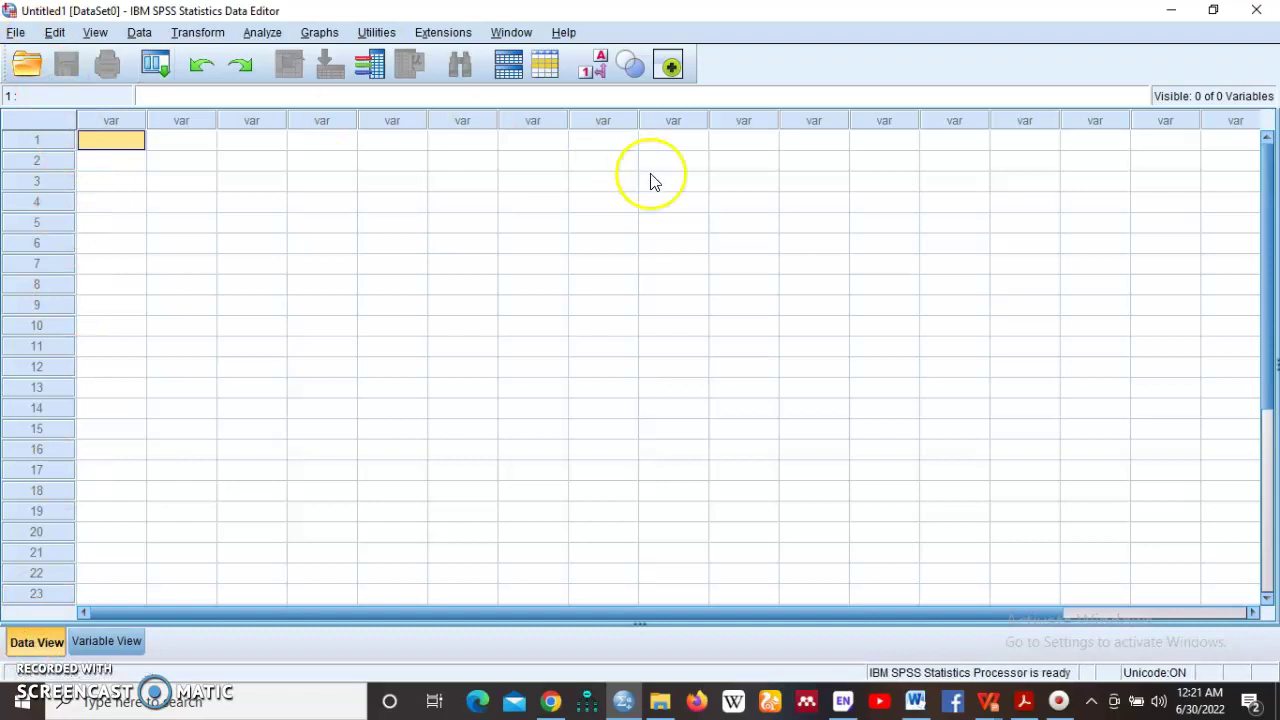
# - Look over the empty data sheet and variable definition sheet, ending on the variable definitions
pyautogui.click(97, 644)
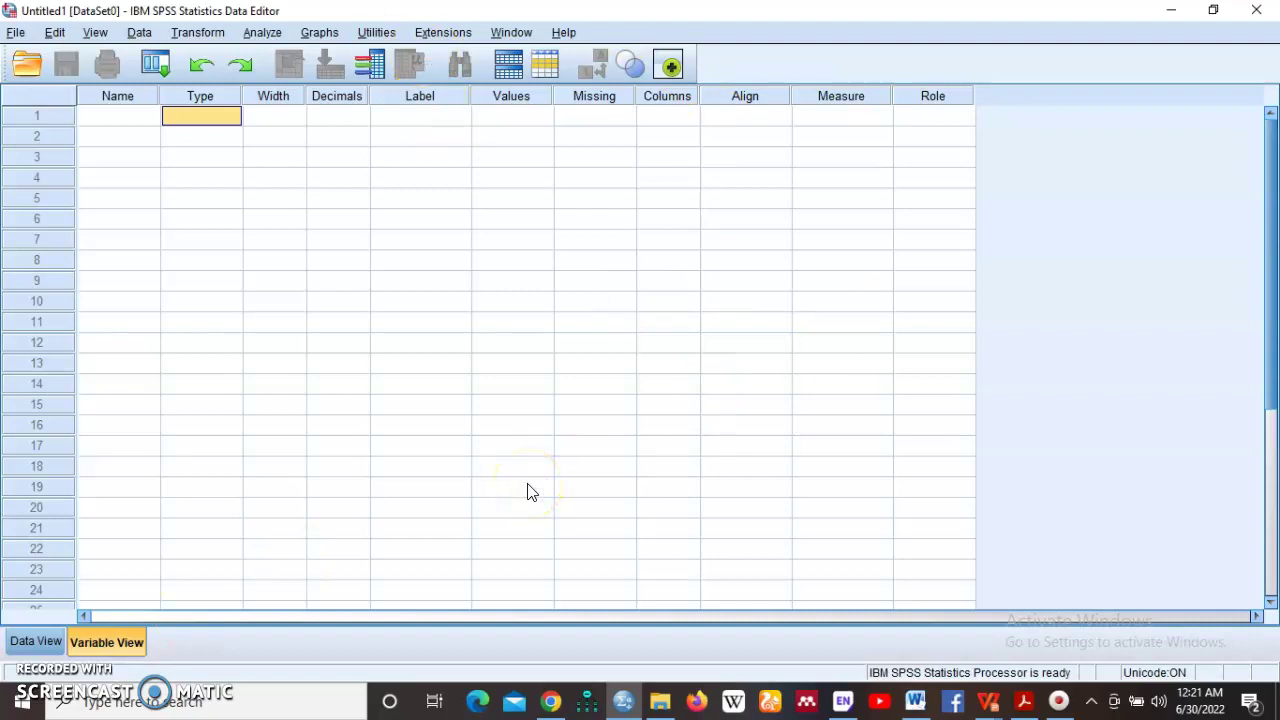
pyautogui.click(33, 641)
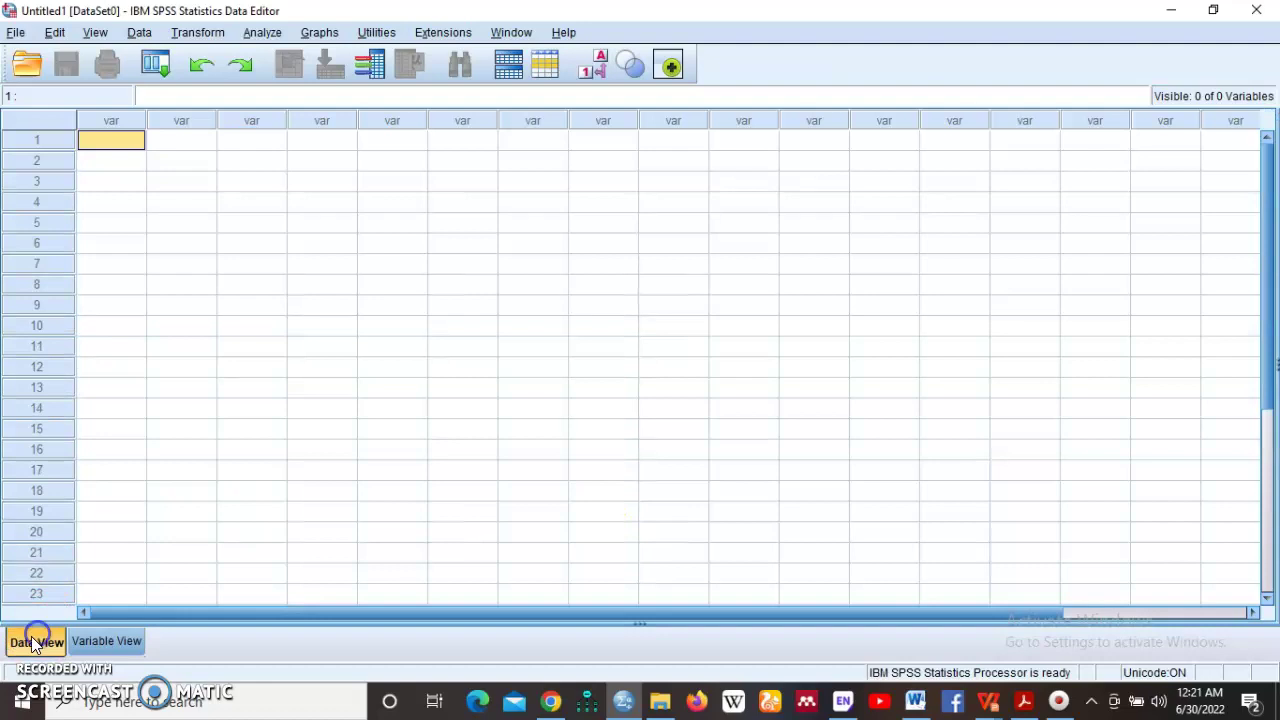
pyautogui.click(22, 648)
pyautogui.click(9, 648)
pyautogui.click(47, 641)
pyautogui.scroll(-4, 360, 368)
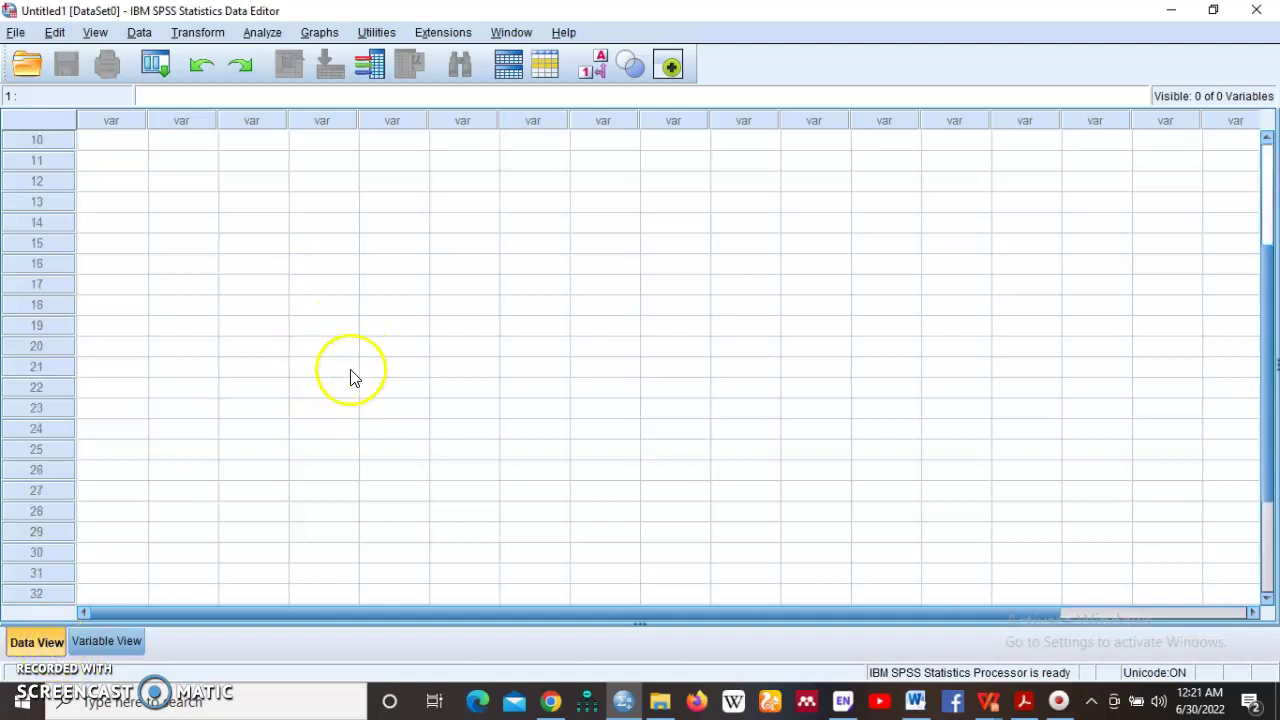
pyautogui.scroll(4, 349, 372)
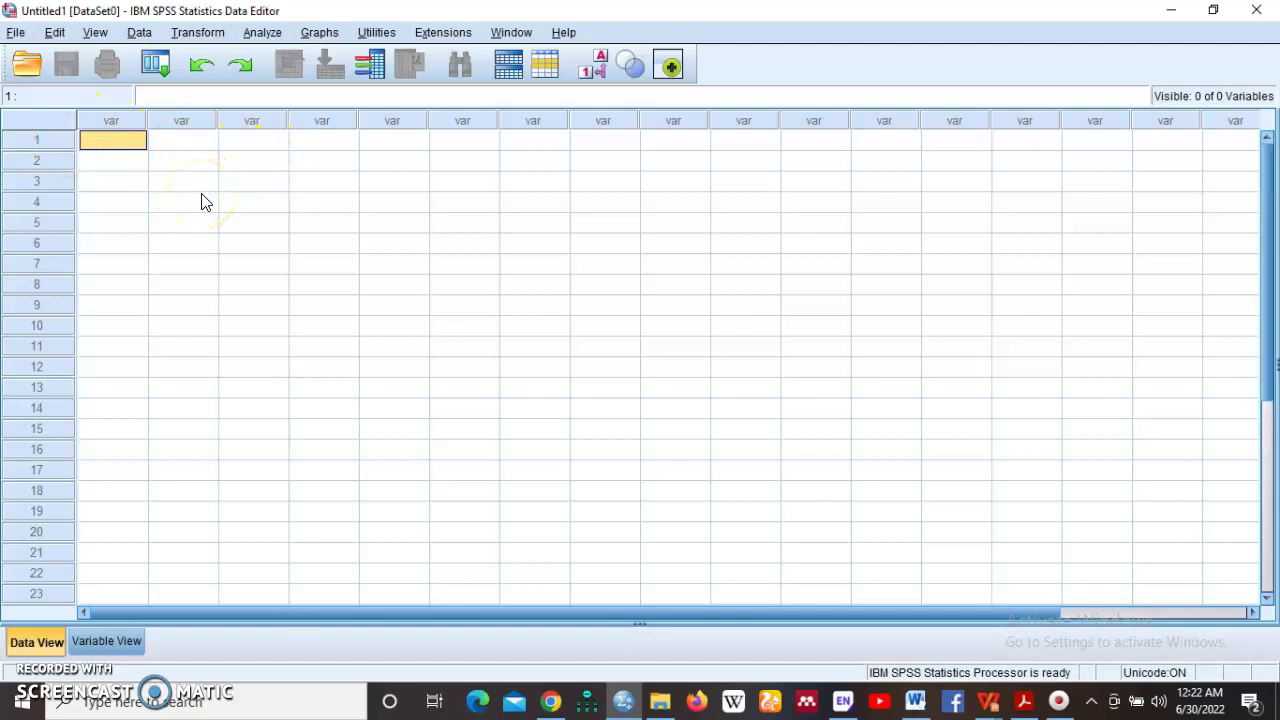
pyautogui.click(107, 643)
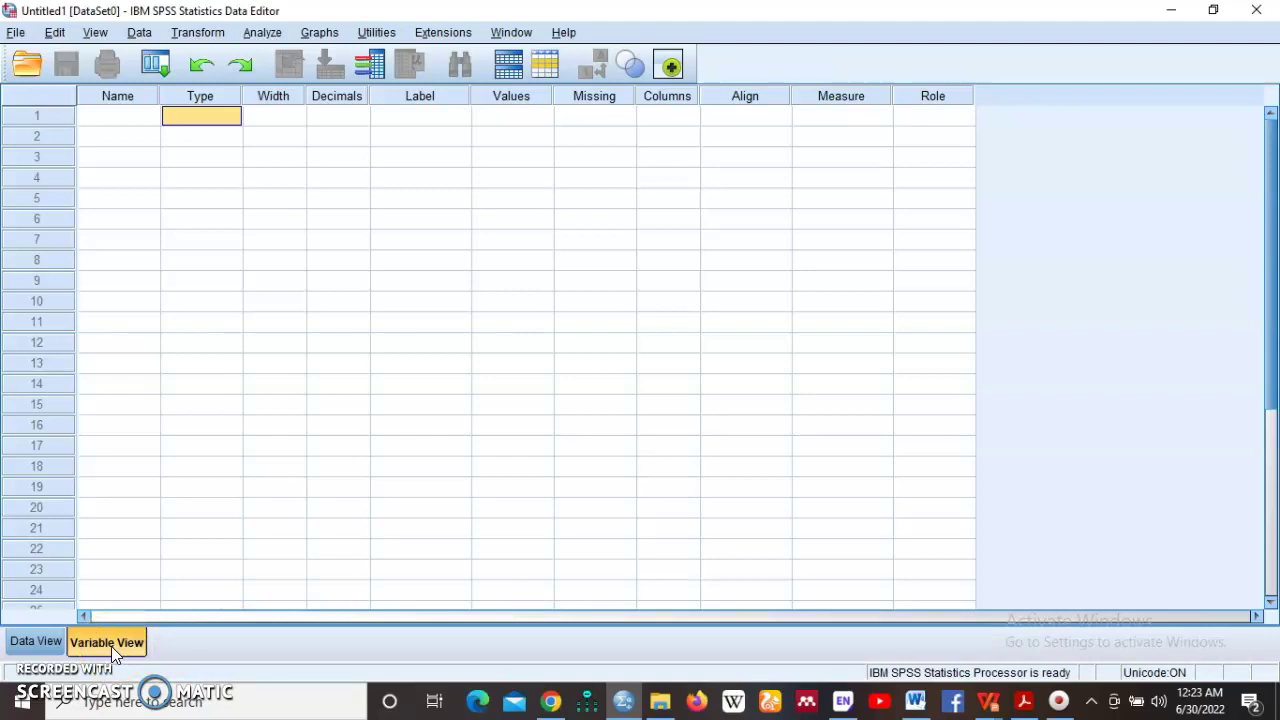
# - Try to give the first variable a two-word name containing "mate"
pyautogui.click(125, 97)
pyautogui.click(126, 119)
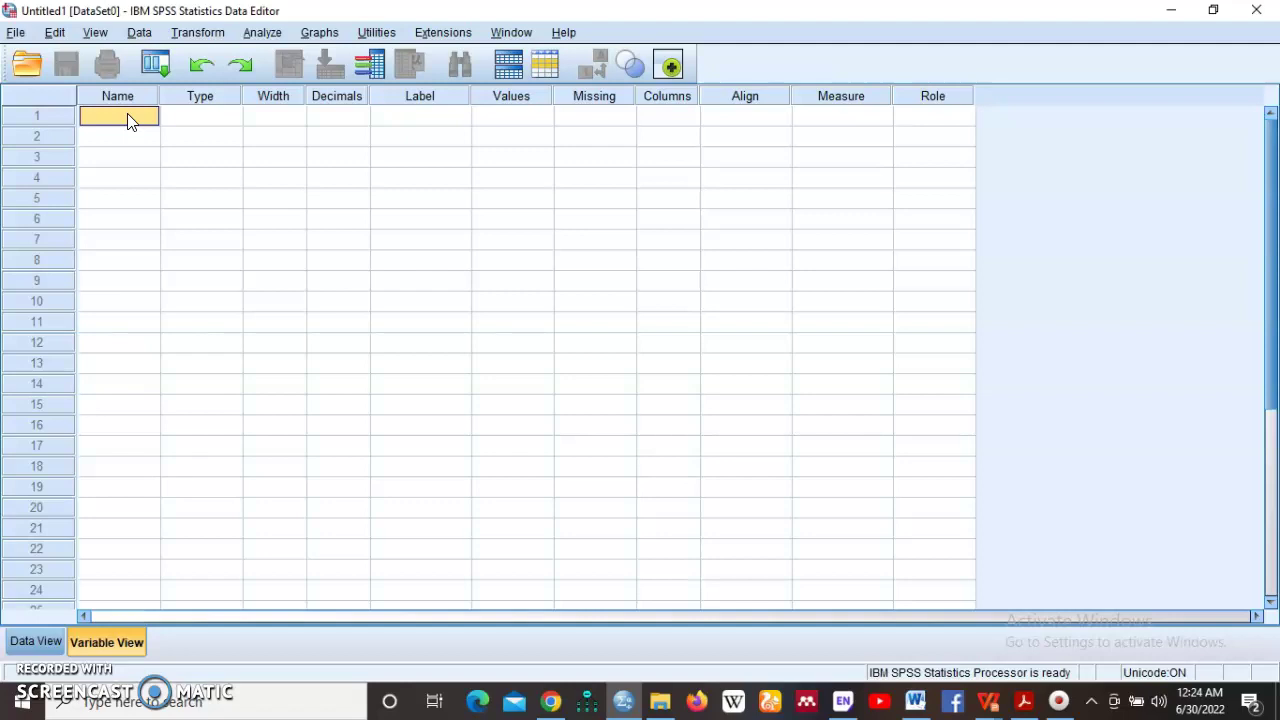
pyautogui.click(127, 117)
pyautogui.write('Ag')
pyautogui.write('a')
pyautogui.write('mate')
pyautogui.click(288, 246)
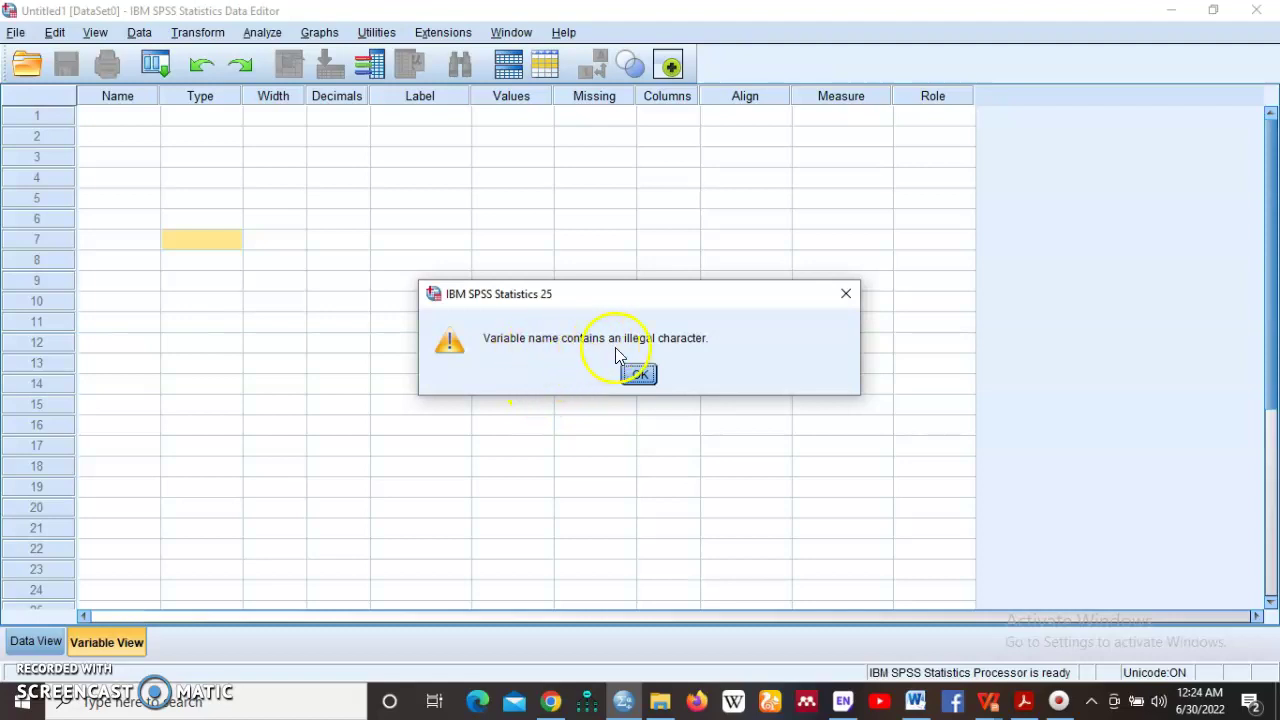
pyautogui.click(846, 294)
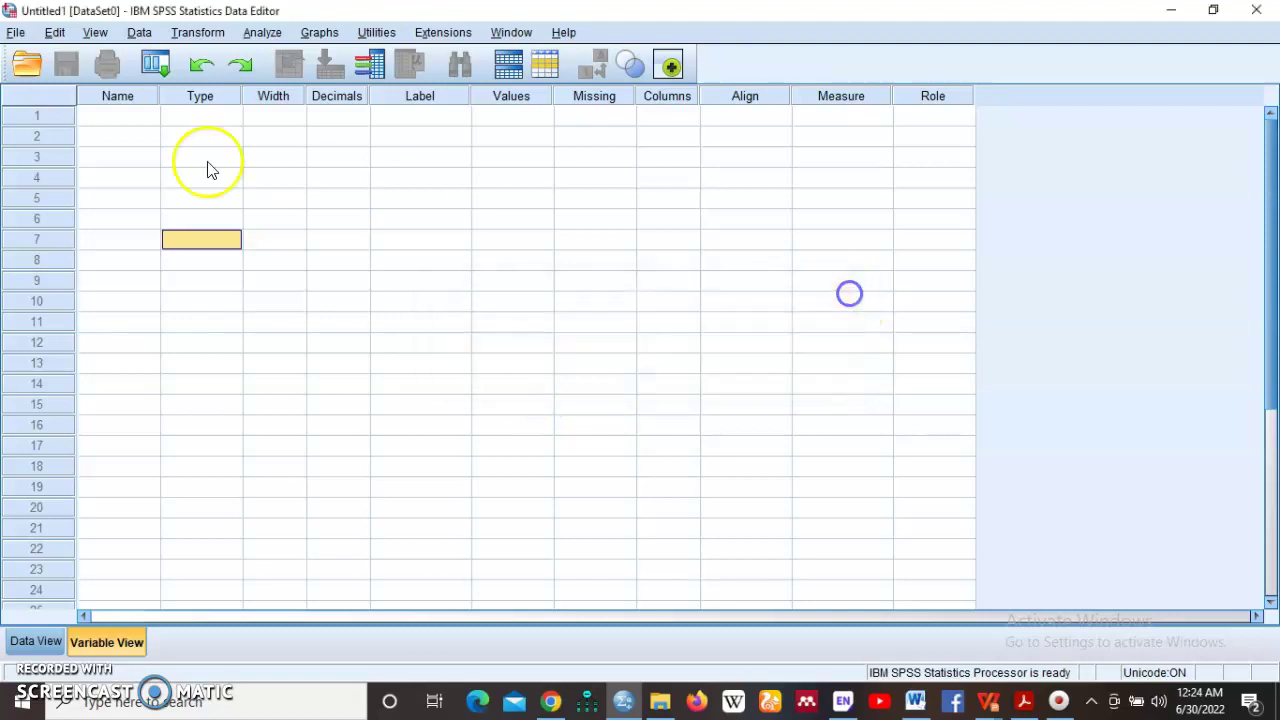
# - Name the first variable Age_mate
pyautogui.click(111, 112)
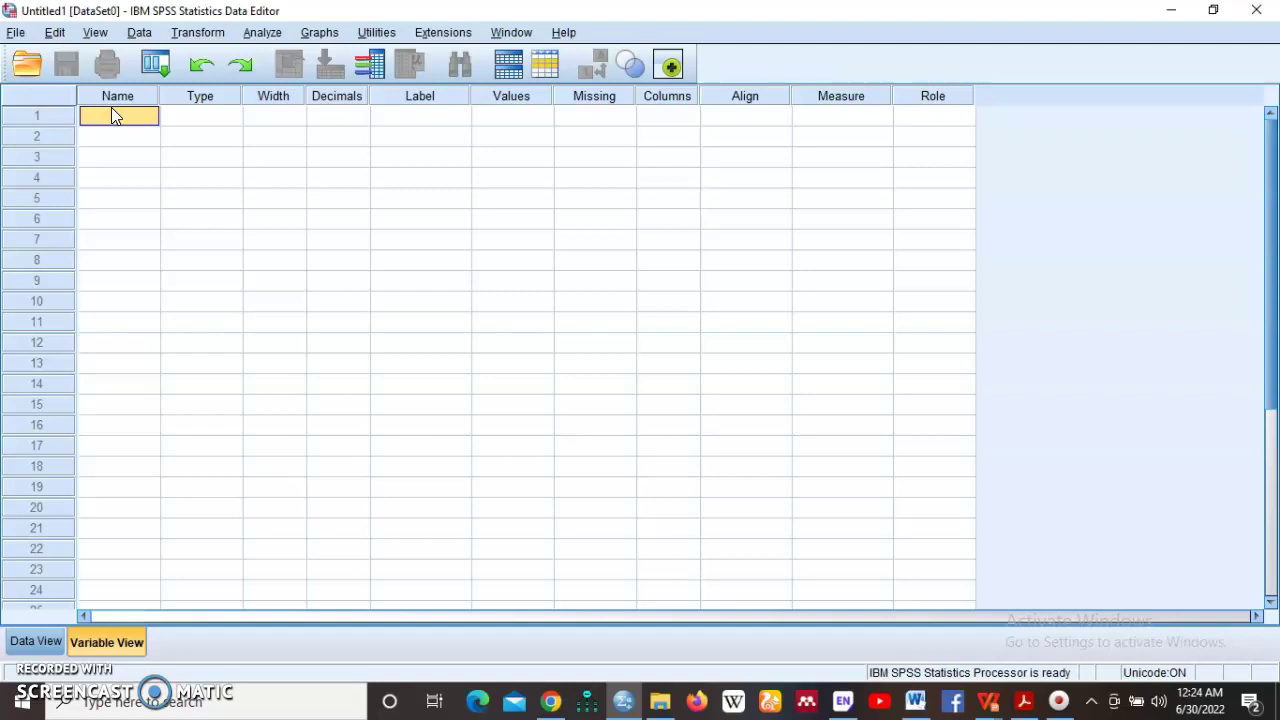
pyautogui.click(109, 116)
pyautogui.write('Age_mate')
pyautogui.click(320, 300)
# - Try to clear the name of the Age_mate variable
pyautogui.click(126, 118)
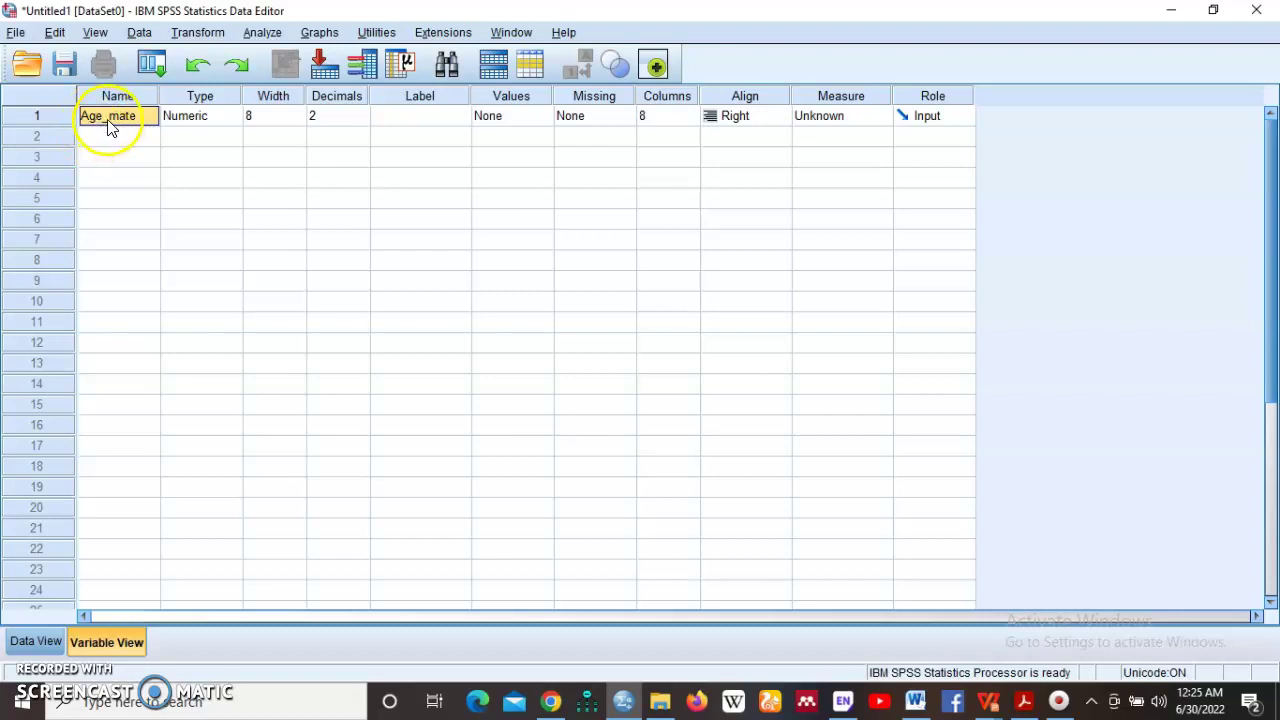
pyautogui.doubleClick(142, 114)
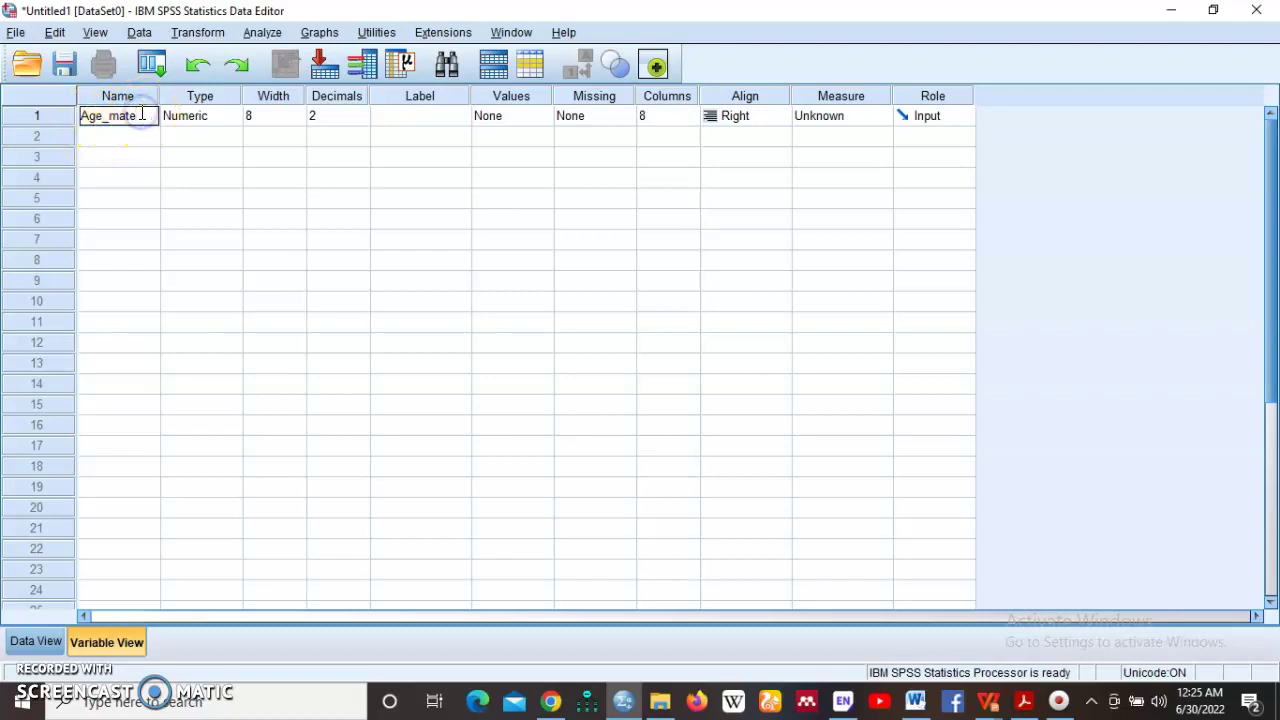
pyautogui.press('BackSpace')
pyautogui.press('BackSpace')
pyautogui.press('BackSpace')
pyautogui.press('BackSpace')
pyautogui.press('BackSpace')
pyautogui.press('BackSpace')
pyautogui.press('BackSpace')
pyautogui.press('BackSpace')
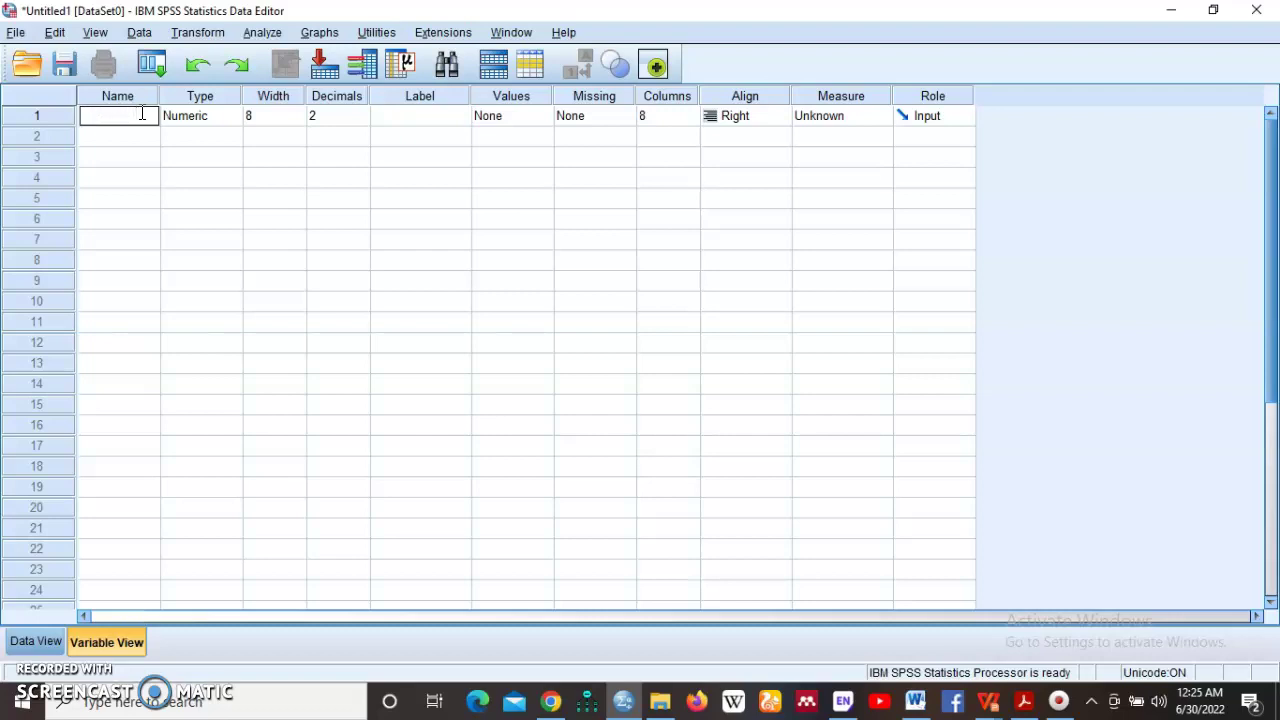
pyautogui.click(200, 180)
pyautogui.click(135, 115)
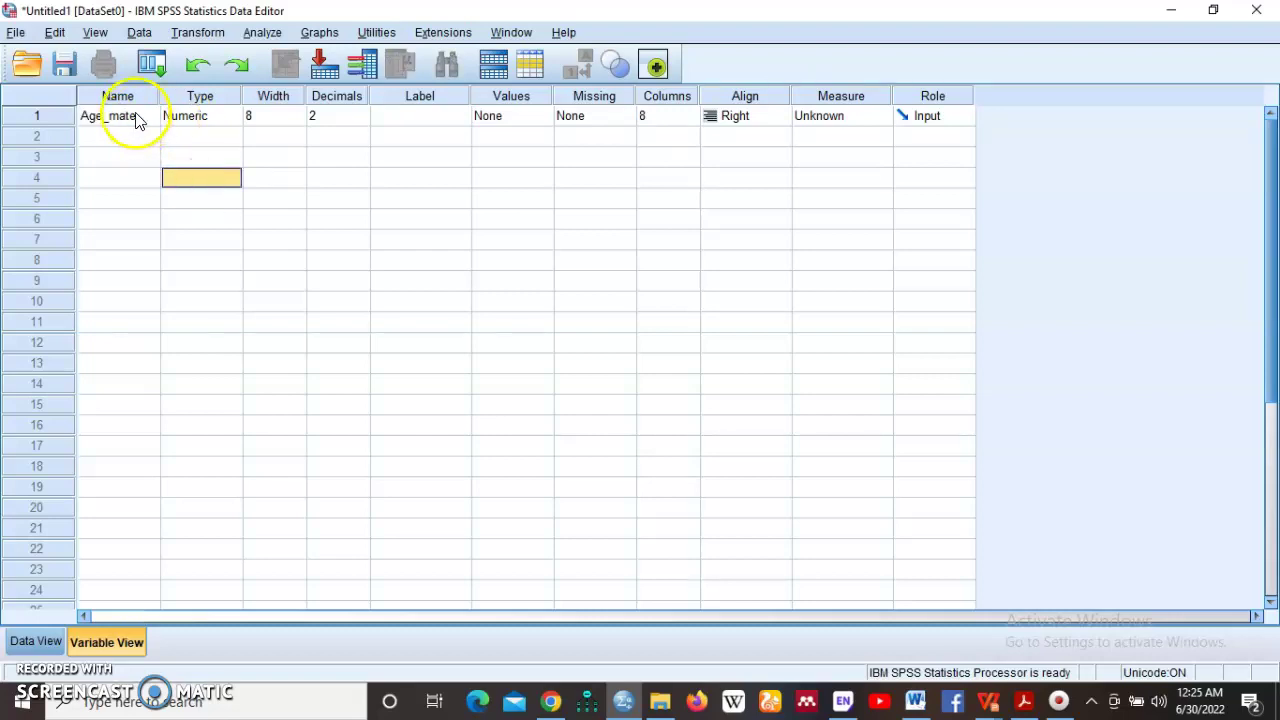
pyautogui.click(123, 142)
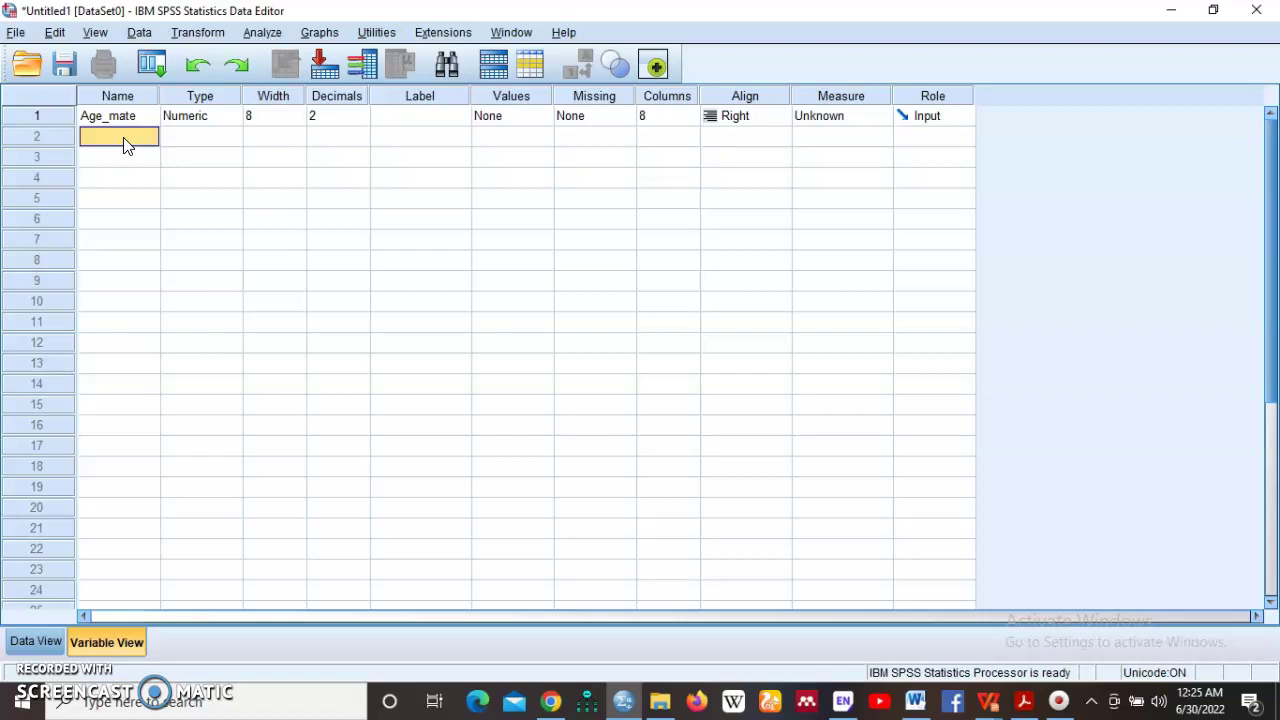
# - Review the available variable types for Age_mate with Numeric selected, and close the options
pyautogui.click(212, 100)
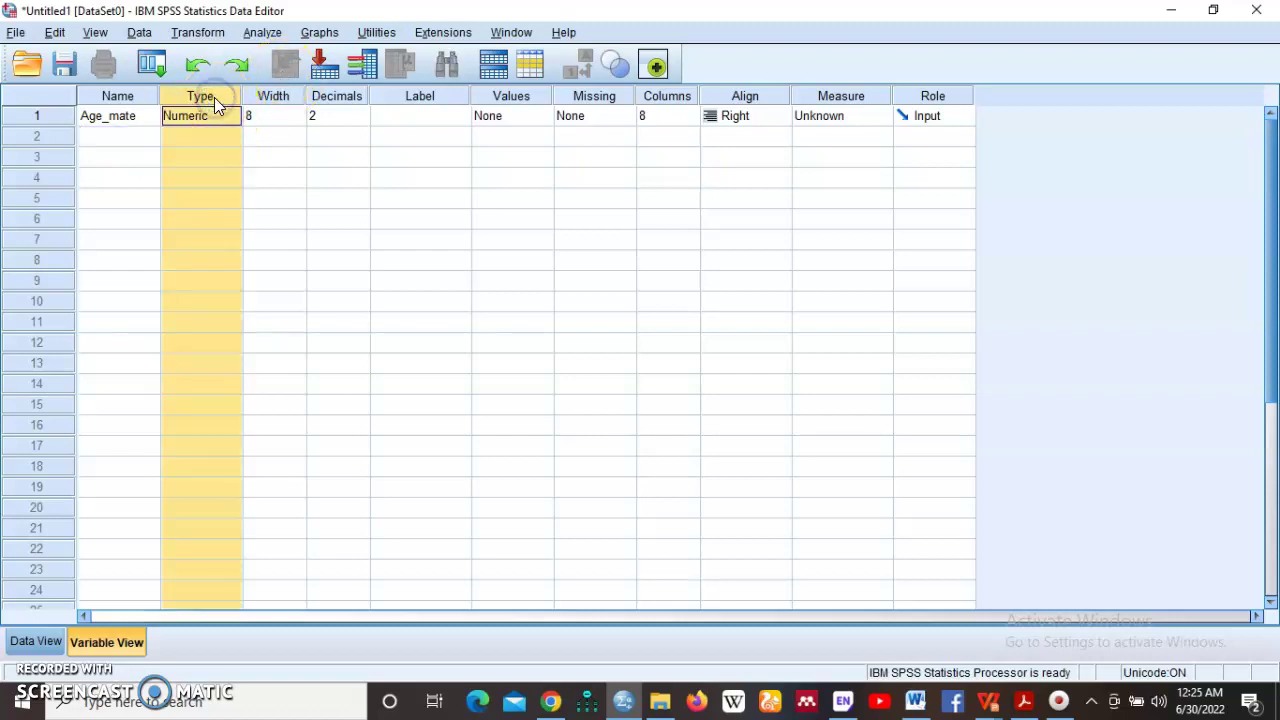
pyautogui.click(229, 115)
pyautogui.click(231, 115)
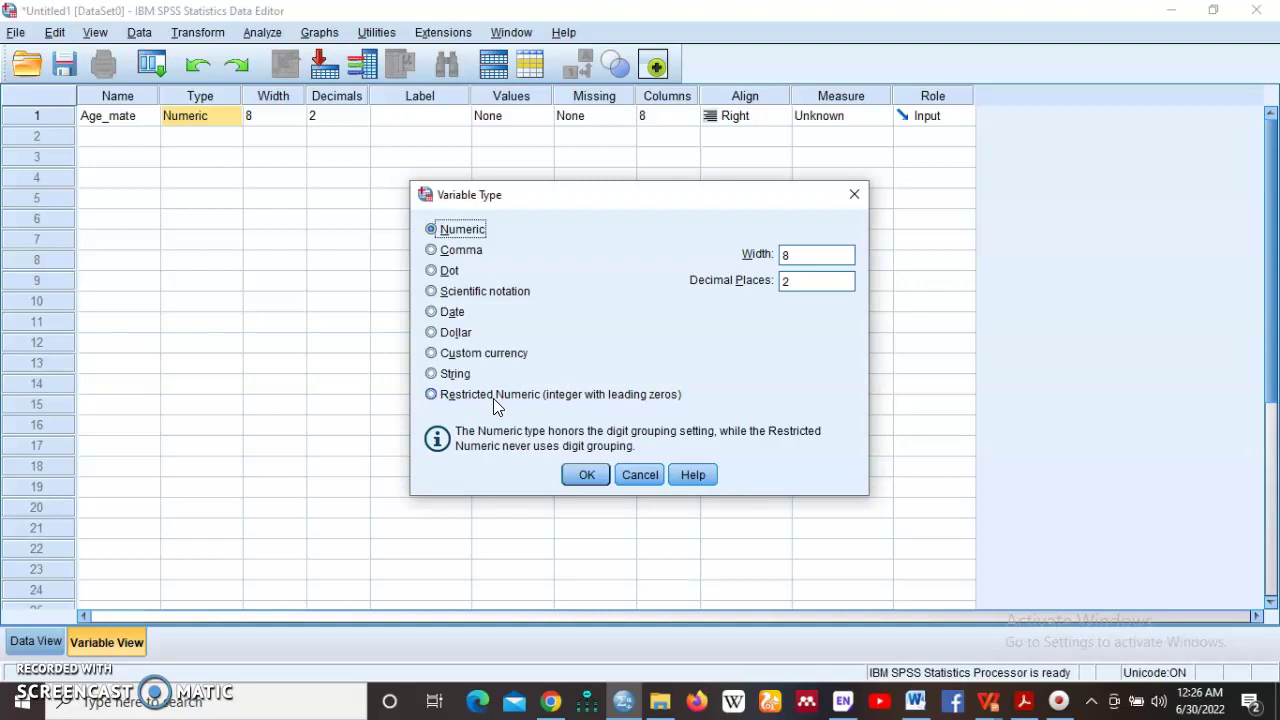
pyautogui.click(443, 232)
pyautogui.click(855, 197)
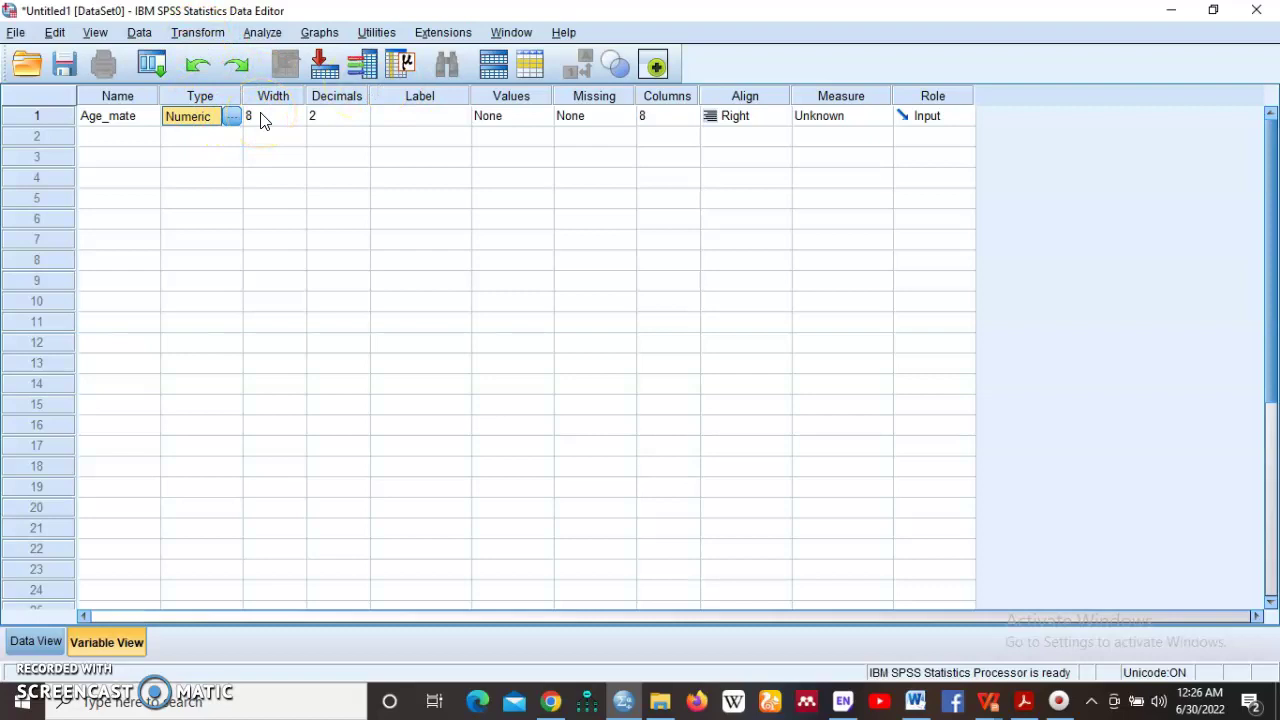
pyautogui.moveTo(262, 120)
pyautogui.mouseDown()
pyautogui.moveTo(280, 100)
pyautogui.moveTo(282, 112)
pyautogui.mouseUp()
pyautogui.click(350, 100)
pyautogui.click(350, 112)
pyautogui.click(338, 118)
pyautogui.click(332, 127)
pyautogui.click(330, 125)
pyautogui.click(337, 126)
# - Give the Age_mate variable the label "What is your age?"
pyautogui.click(417, 97)
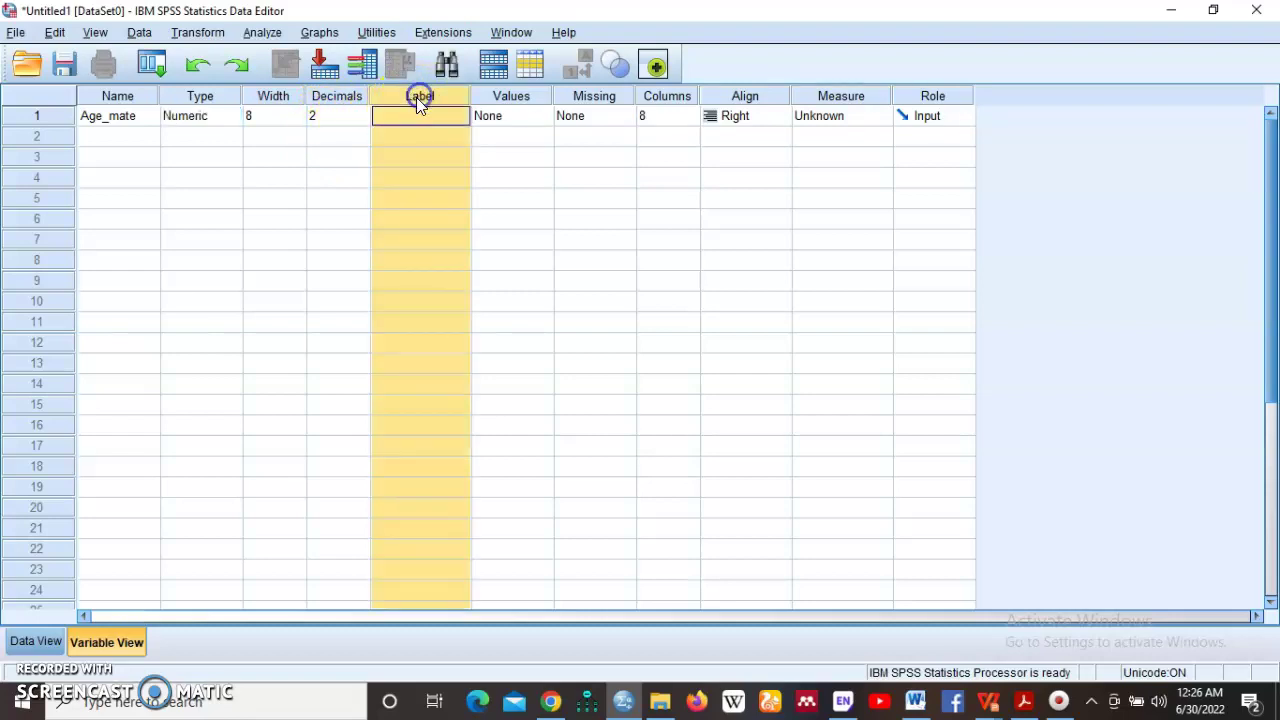
pyautogui.click(417, 118)
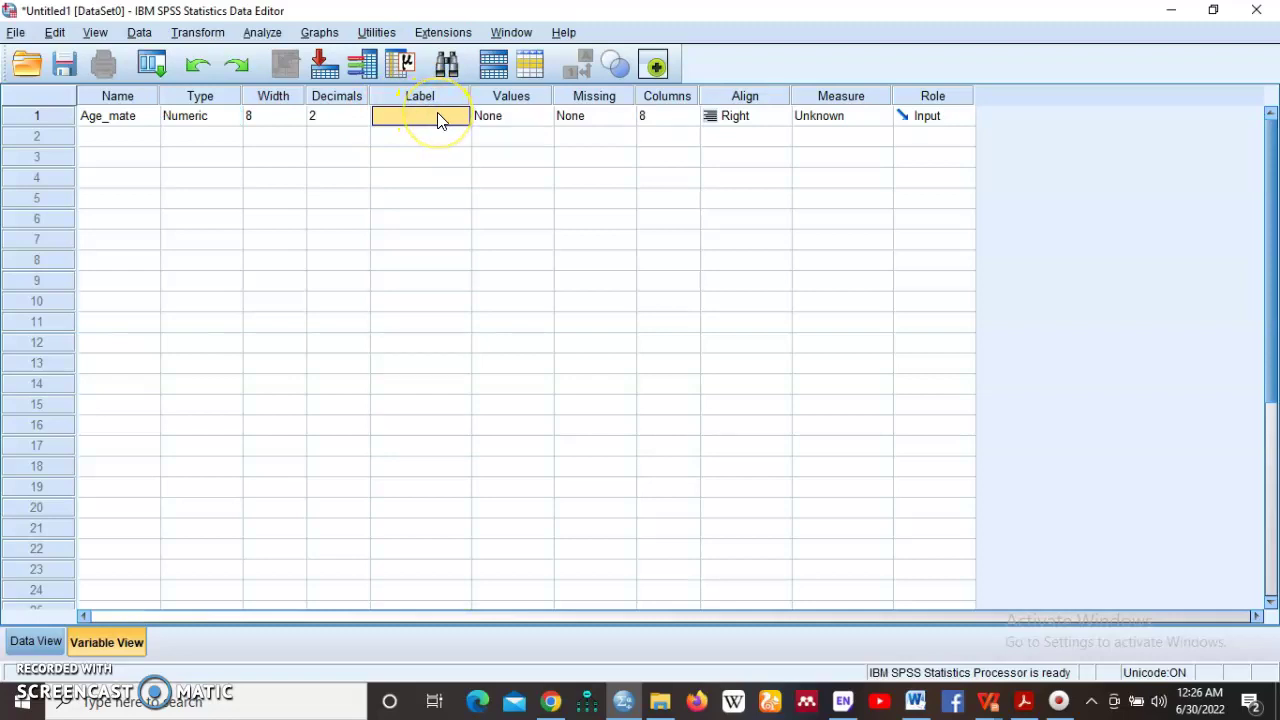
pyautogui.click(438, 122)
pyautogui.click(424, 122)
pyautogui.click(424, 122)
pyautogui.write('What is your age?')
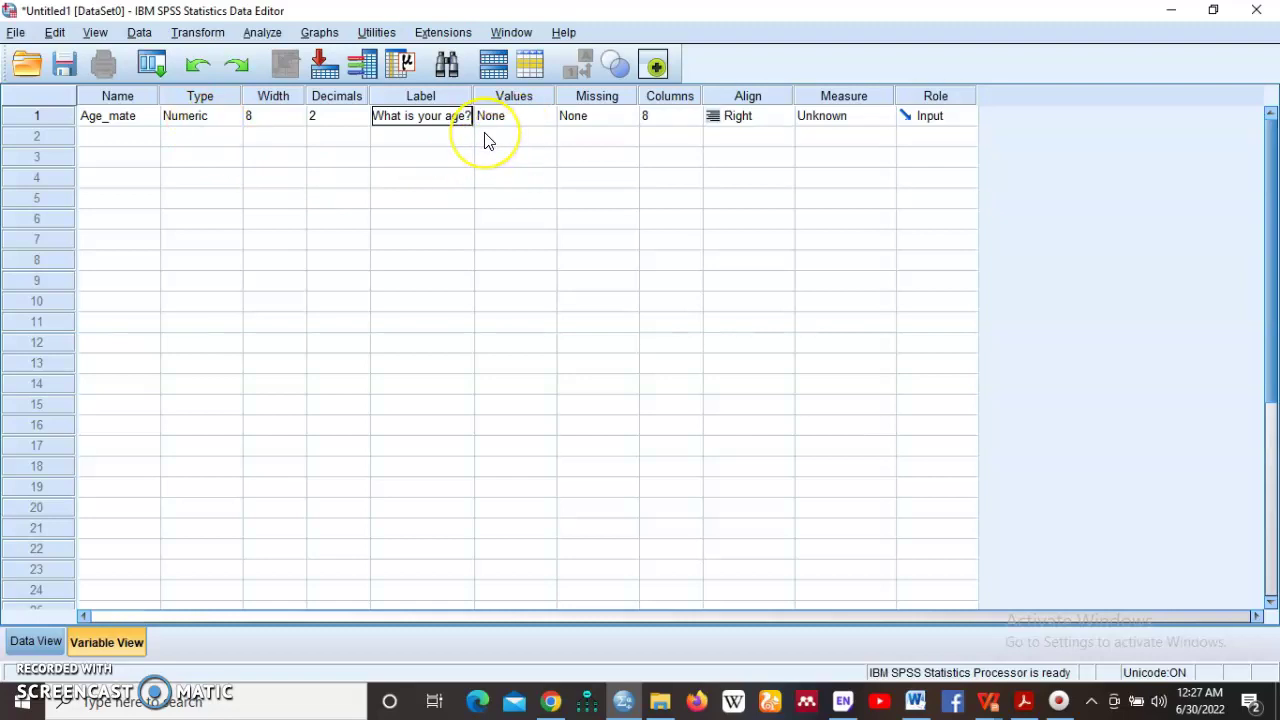
# - Add a value label to Age_mate that assigns 1 to "Below 20 years"
pyautogui.click(521, 117)
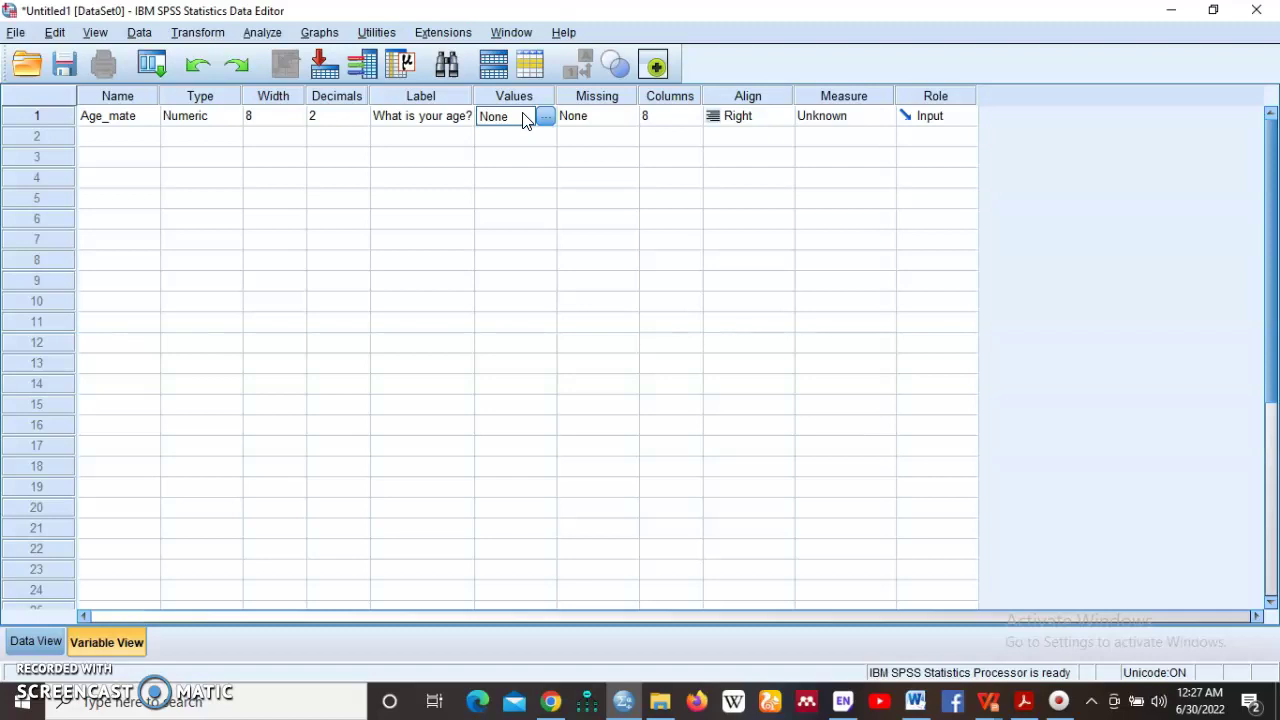
pyautogui.click(546, 118)
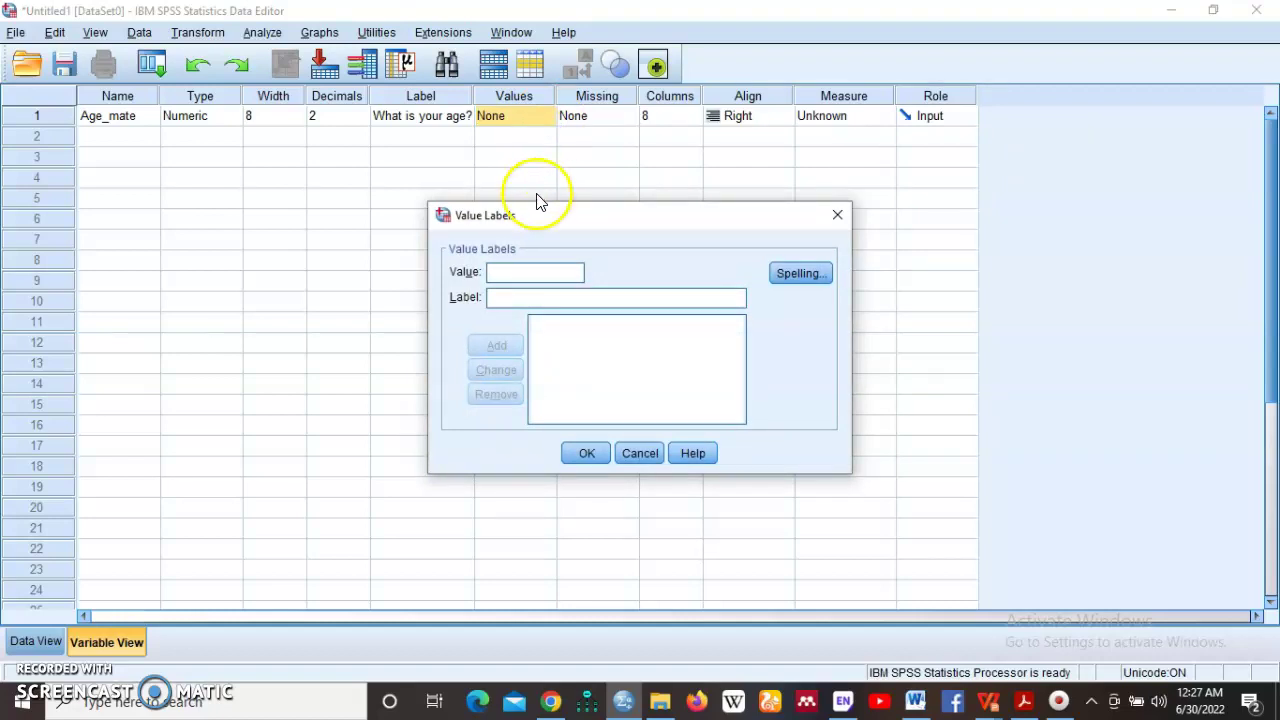
pyautogui.click(510, 297)
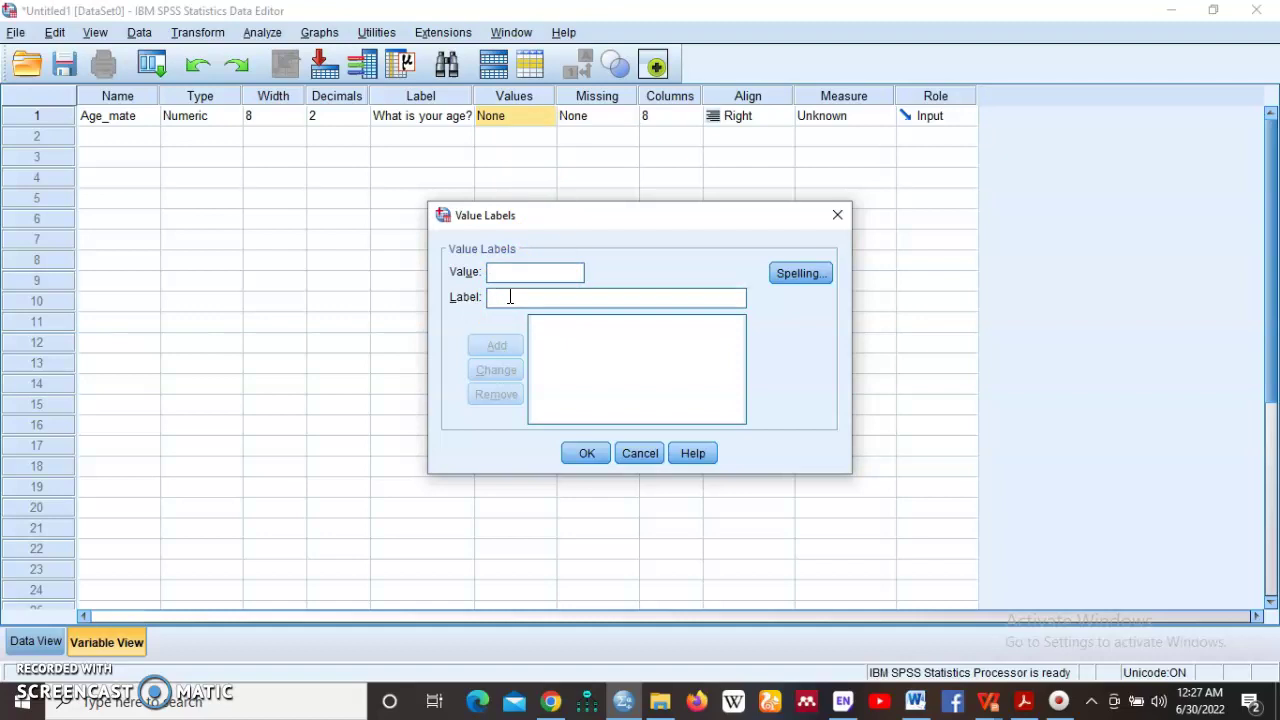
pyautogui.write('Below 20 years')
pyautogui.click(506, 273)
pyautogui.write('1')
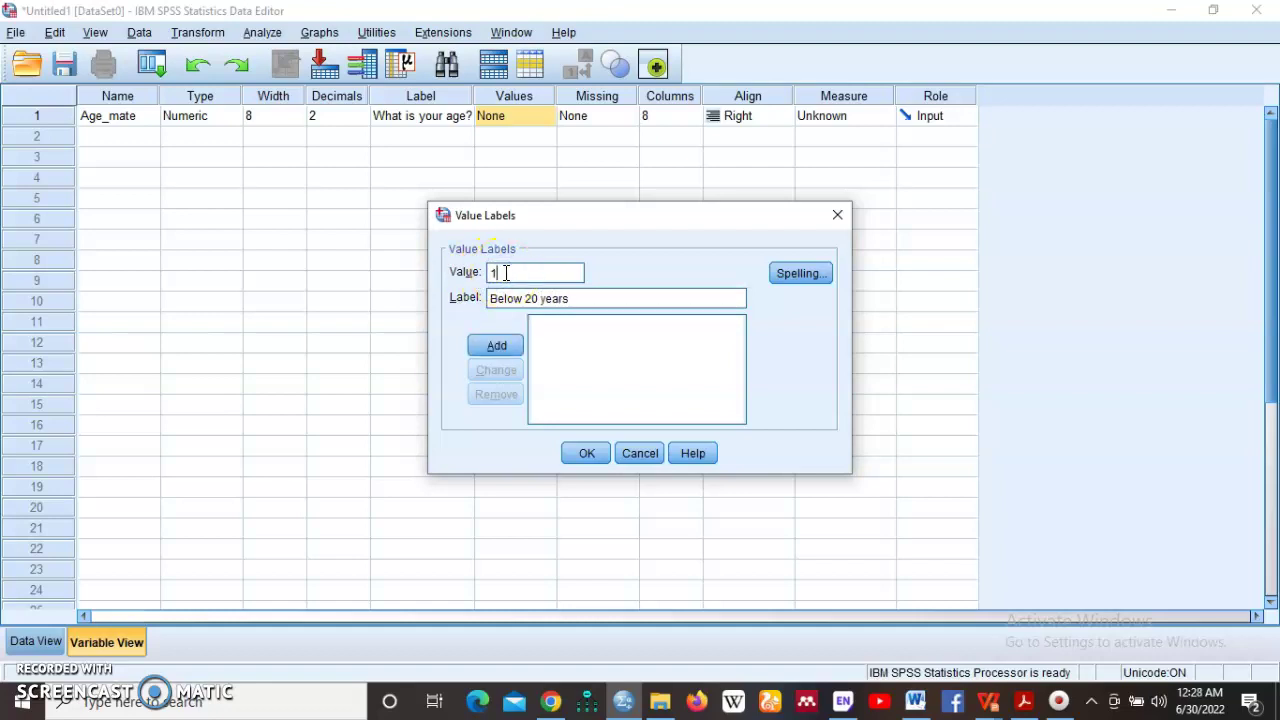
pyautogui.click(496, 345)
# - Add a second value label assigning 2 to "between 20-35 years" and apply the value labels
pyautogui.click(512, 295)
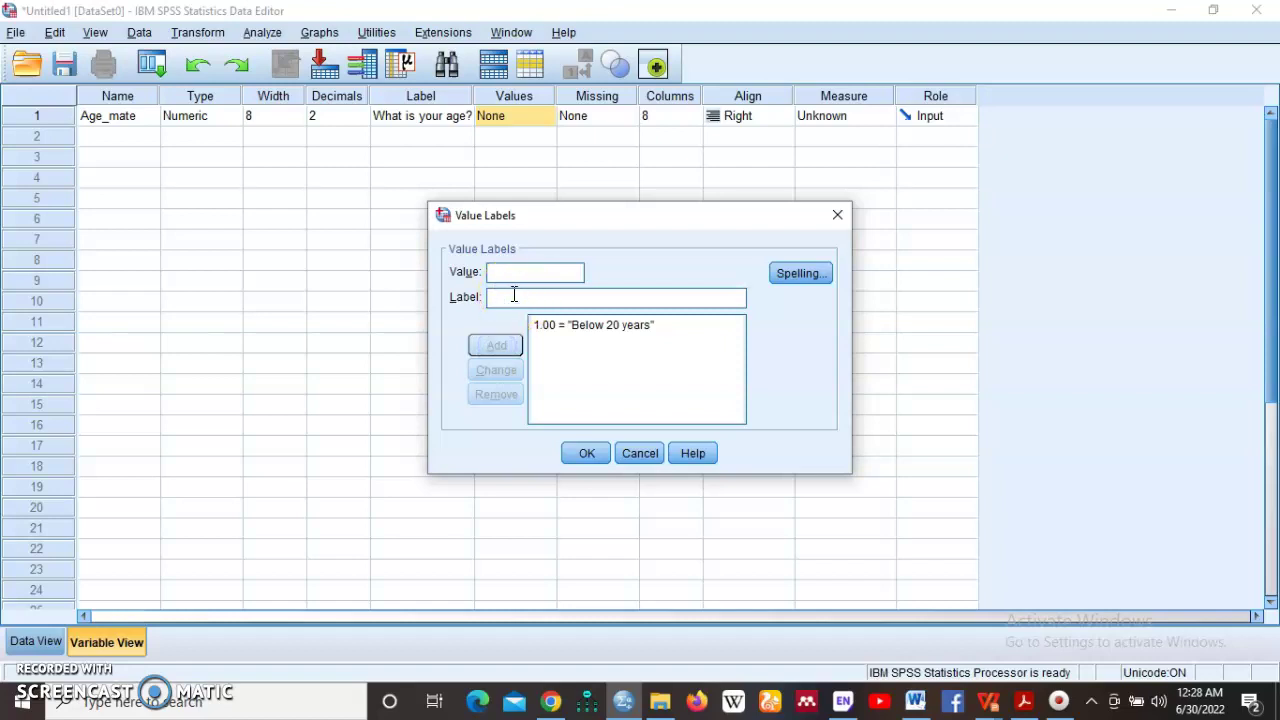
pyautogui.write('between 2')
pyautogui.write('0-35 years')
pyautogui.click(528, 271)
pyautogui.write('2')
pyautogui.click(497, 345)
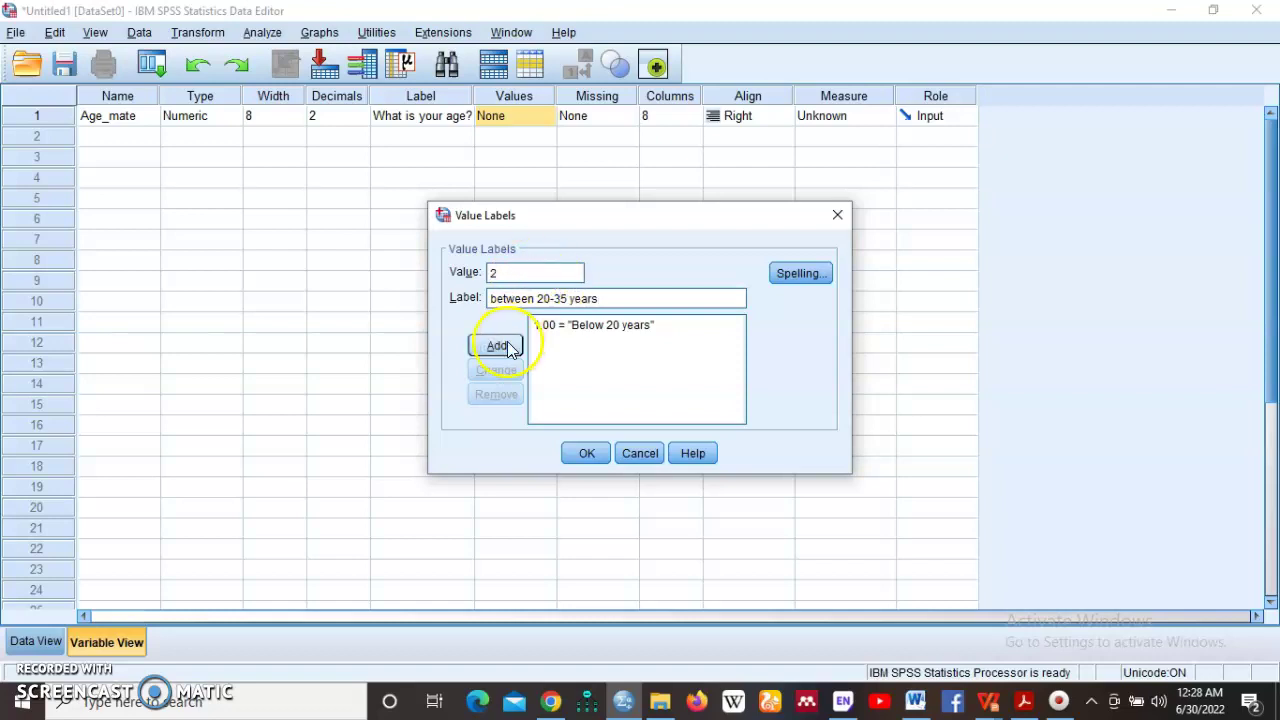
pyautogui.click(587, 453)
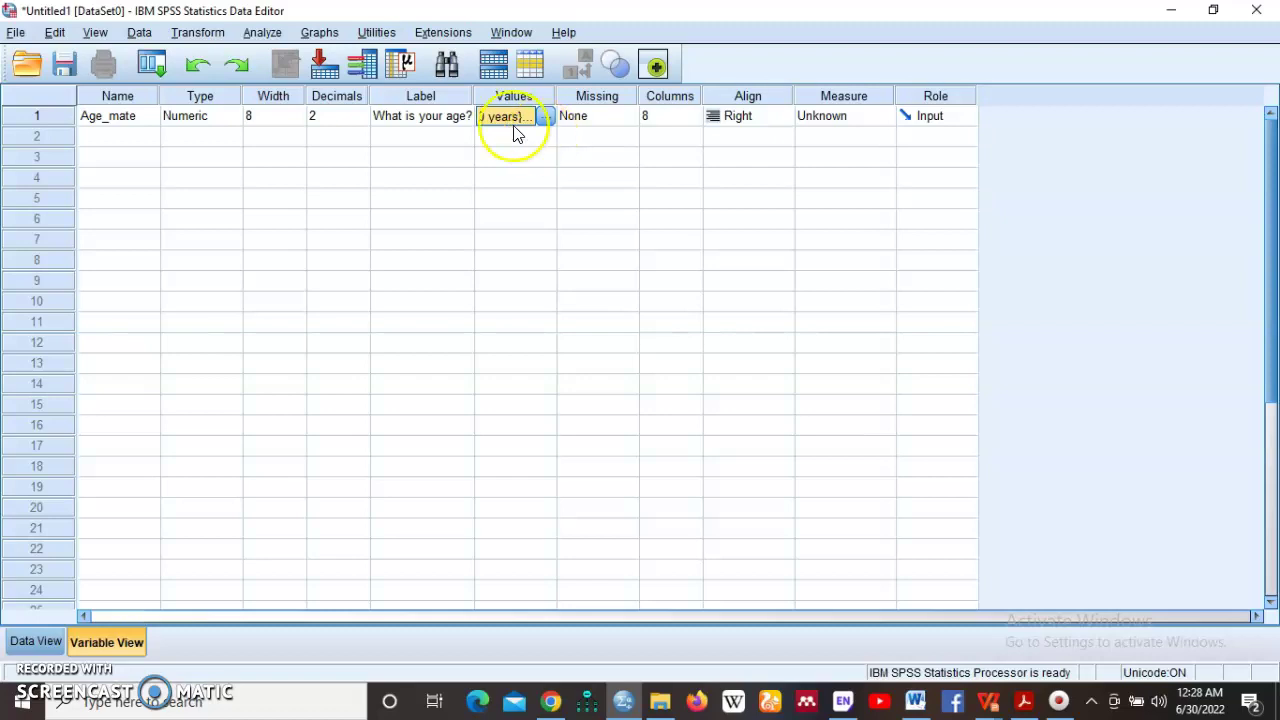
# - Try to define 999 in the second discrete missing value slot for Age_mate, leaving the first slot empty
pyautogui.click(596, 120)
pyautogui.click(628, 115)
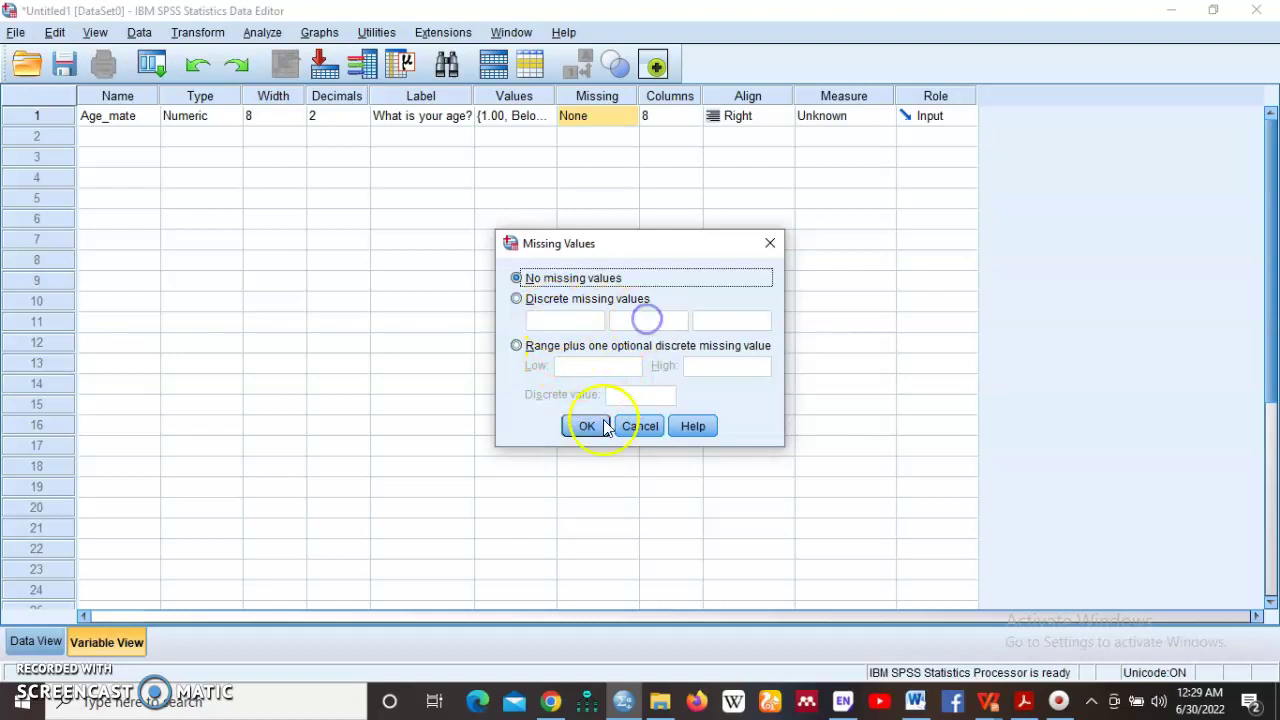
pyautogui.click(516, 298)
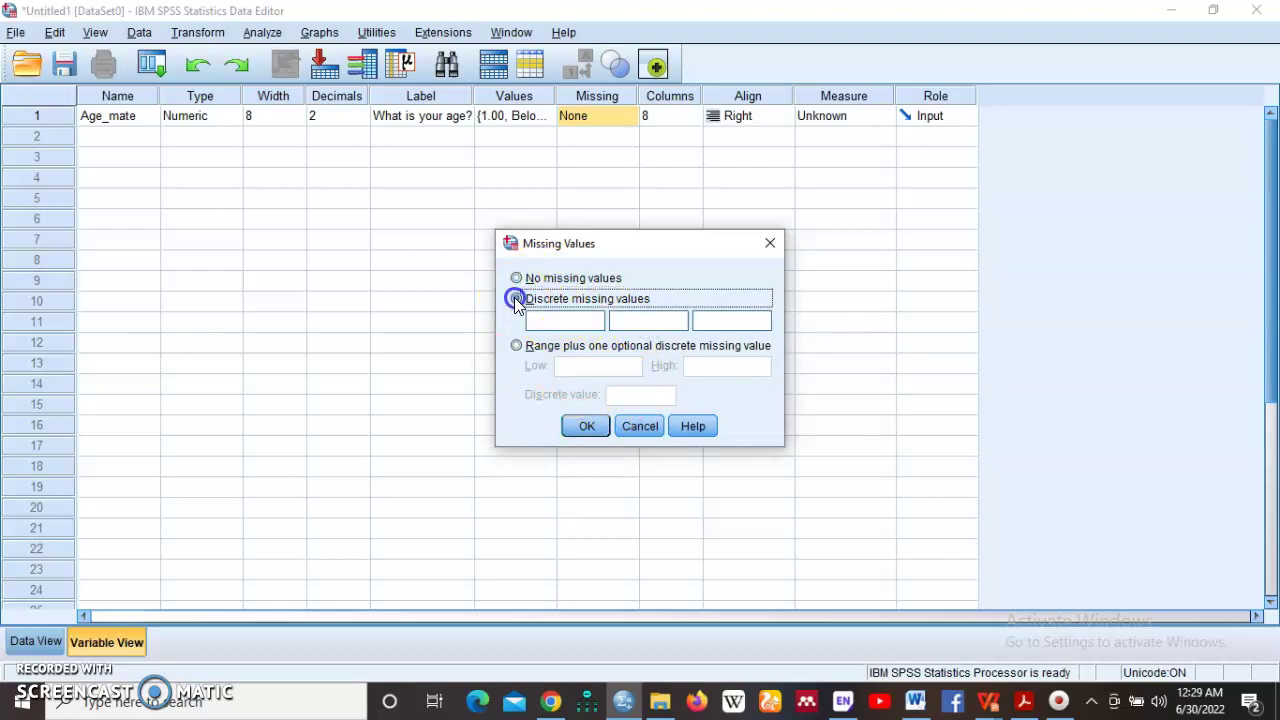
pyautogui.click(566, 321)
pyautogui.write('999')
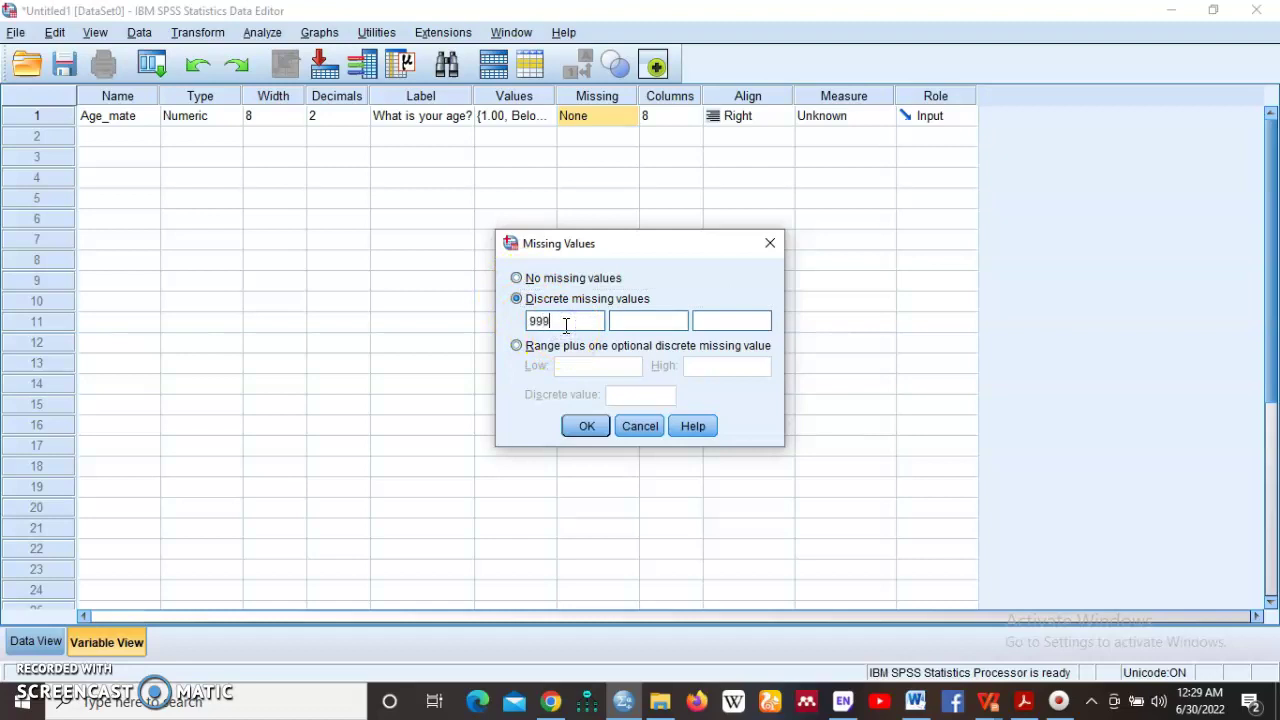
pyautogui.press('BackSpace')
pyautogui.press('BackSpace')
pyautogui.press('BackSpace')
pyautogui.click(634, 321)
pyautogui.write('999')
pyautogui.click(587, 426)
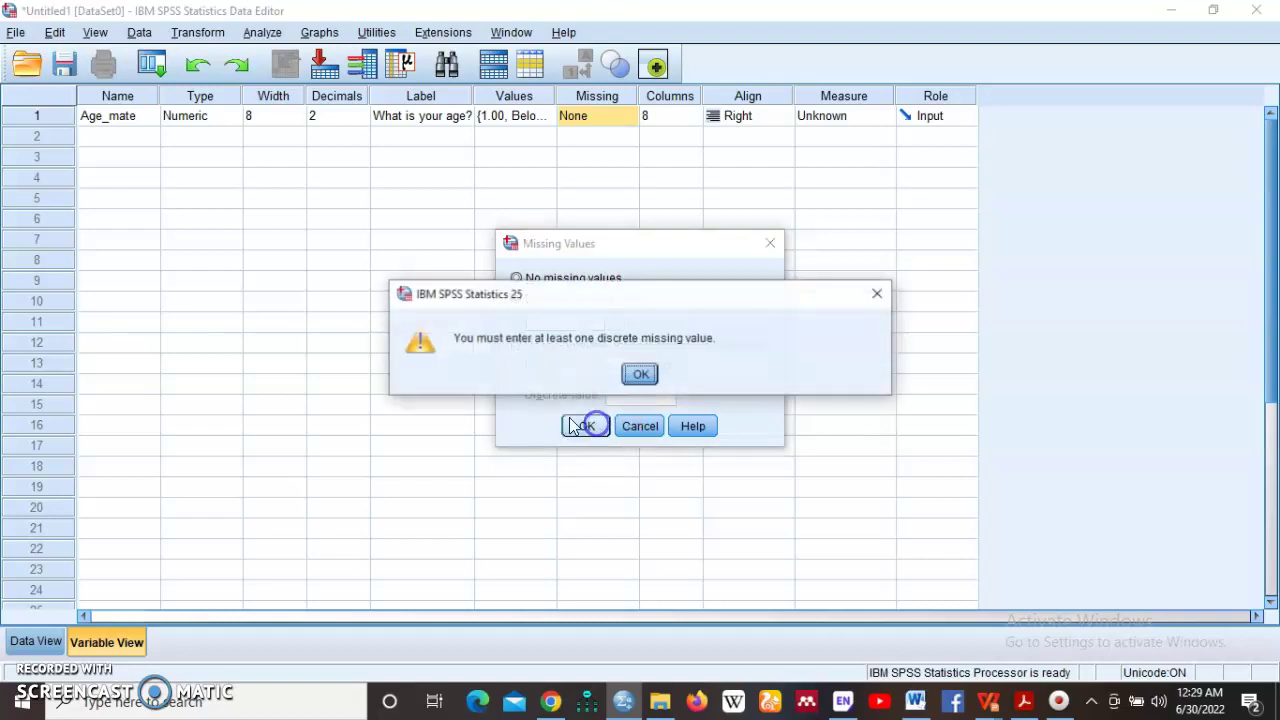
pyautogui.click(639, 374)
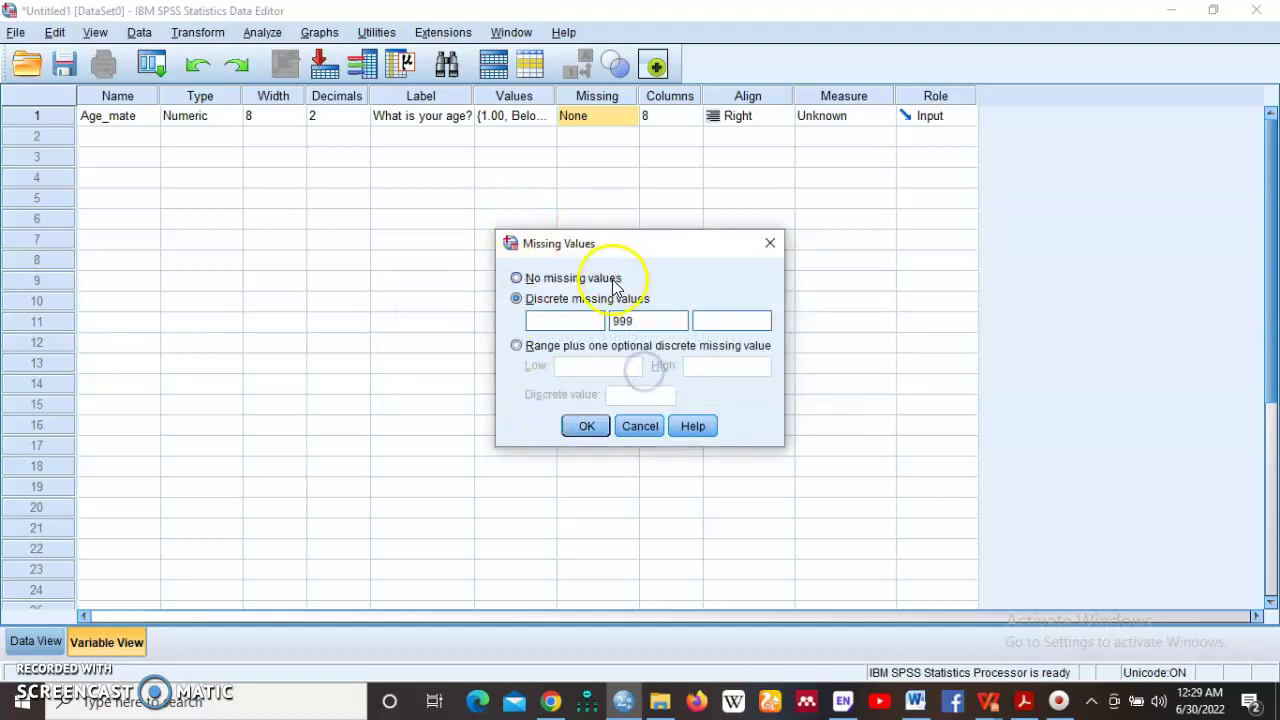
# - Try 999 as the first discrete missing value as well, and abandon the missing value settings
pyautogui.click(564, 320)
pyautogui.write('999')
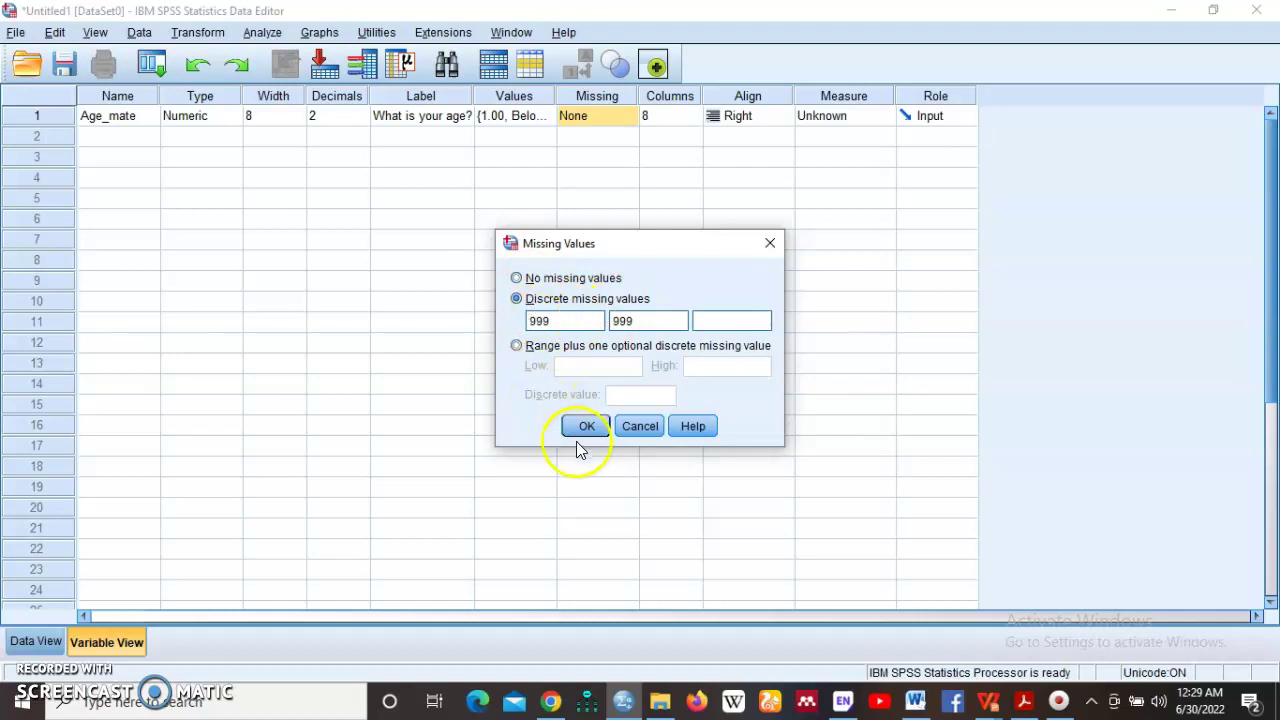
pyautogui.click(582, 426)
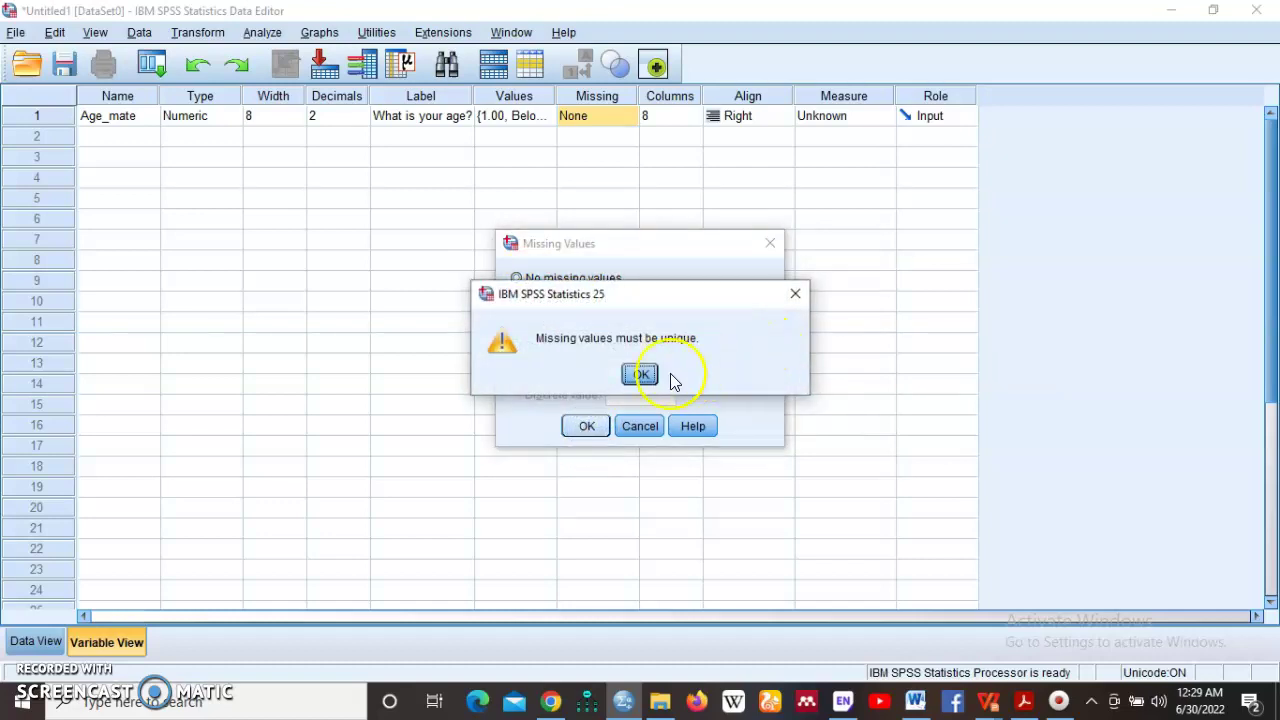
pyautogui.click(655, 376)
pyautogui.click(770, 243)
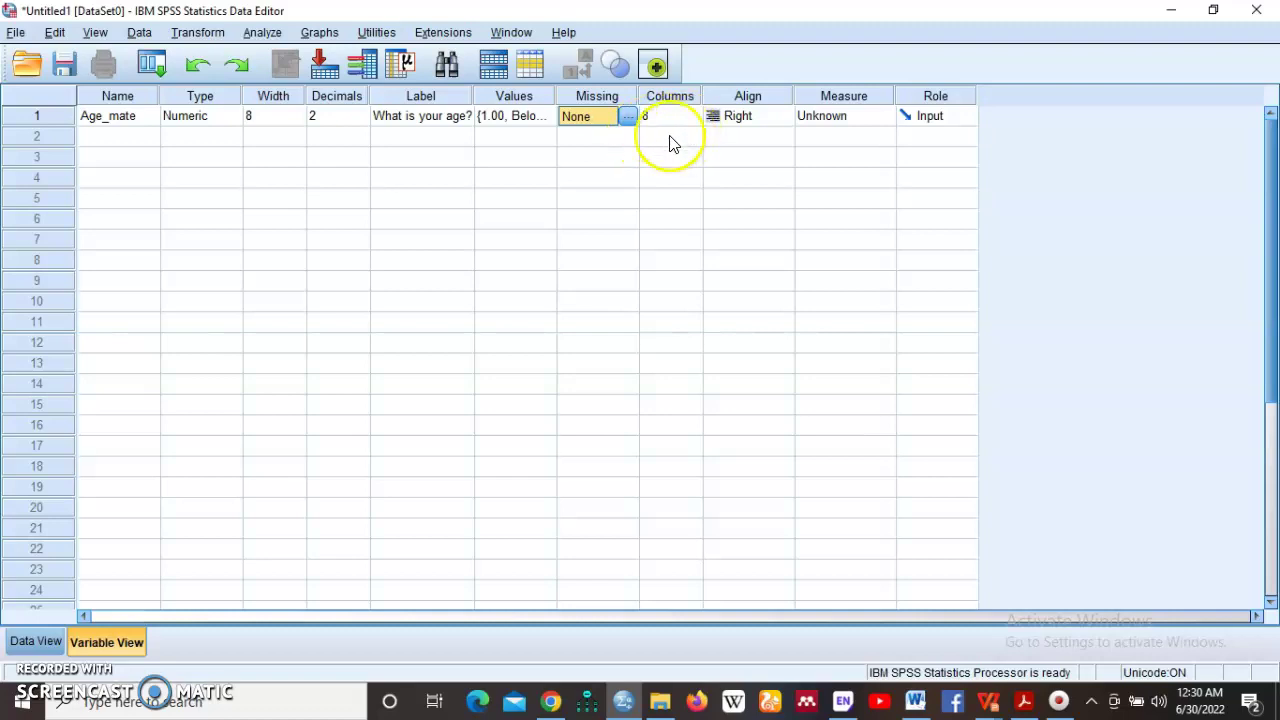
# - Show the alignment choices available for Age_mate
pyautogui.click(749, 113)
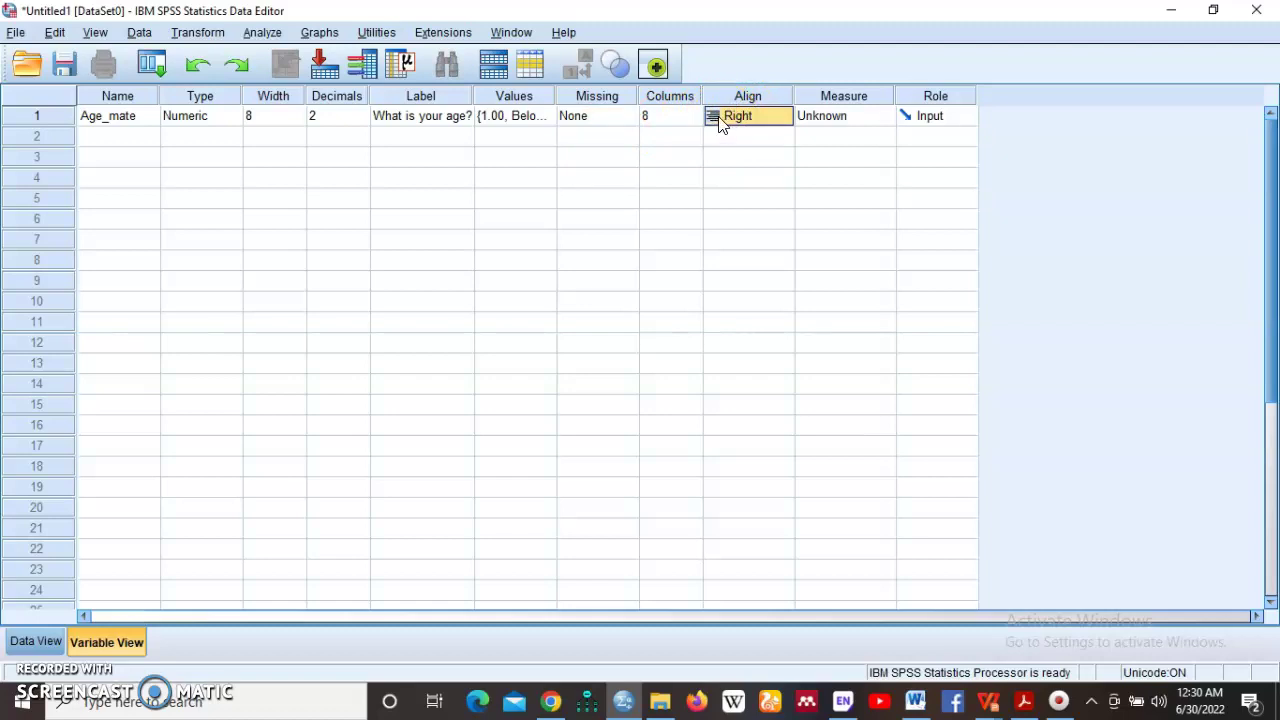
pyautogui.click(740, 126)
pyautogui.click(771, 119)
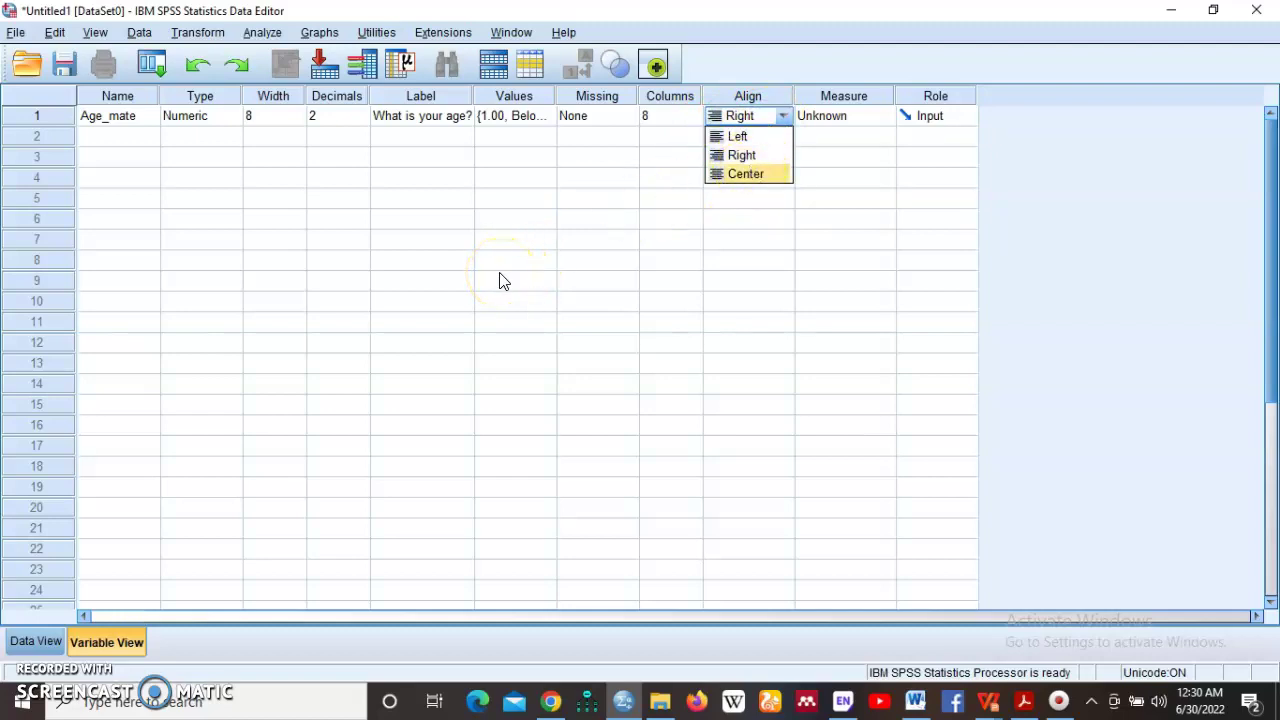
# - Show the measurement level choices available for Age_mate
pyautogui.click(846, 95)
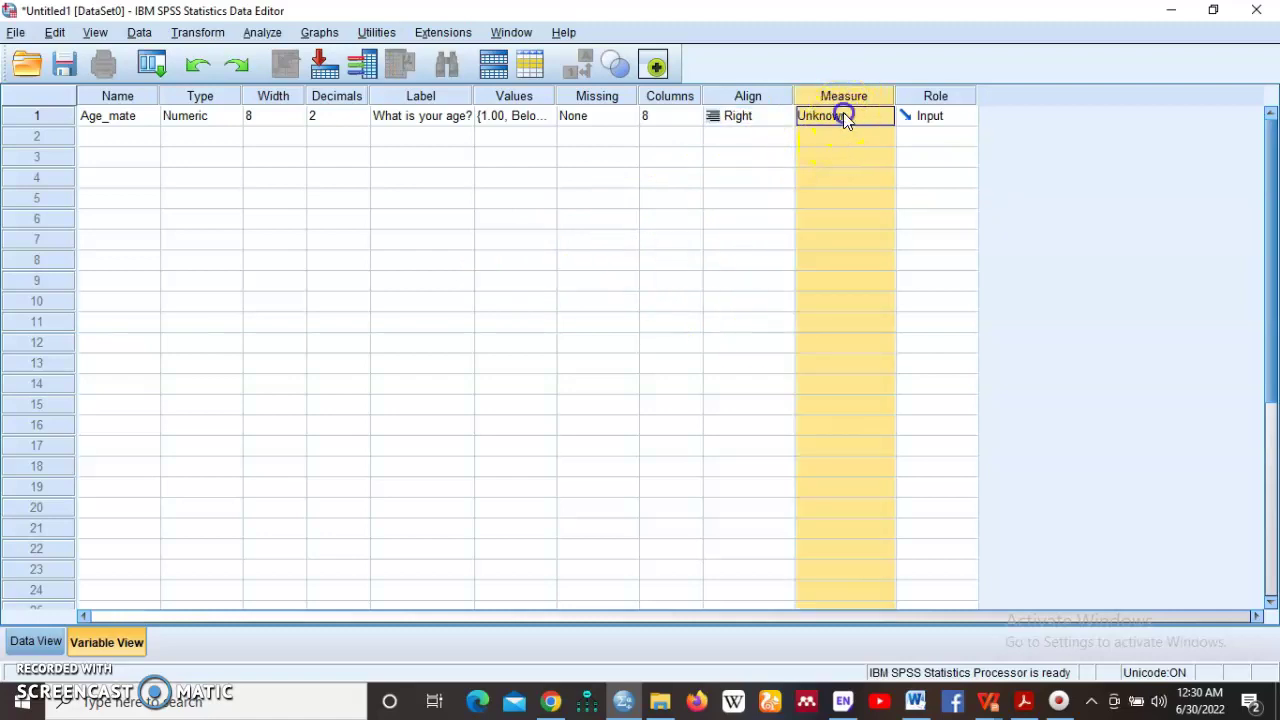
pyautogui.click(843, 115)
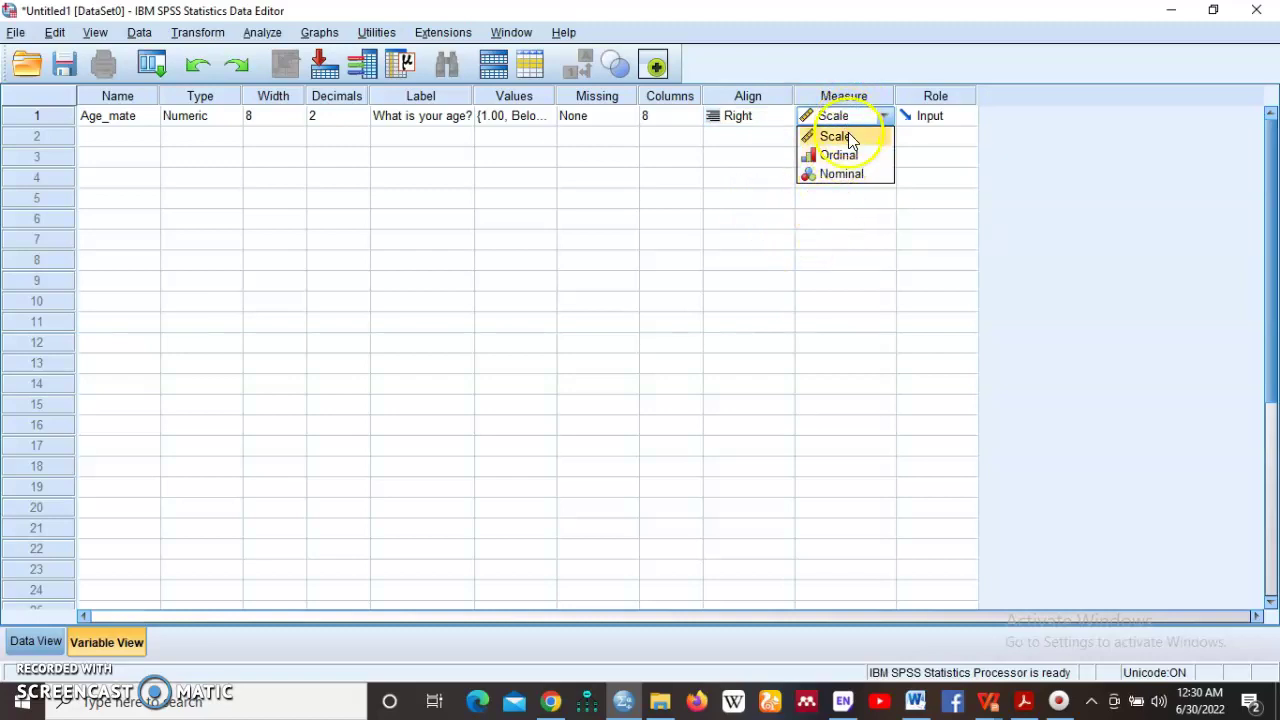
pyautogui.click(811, 200)
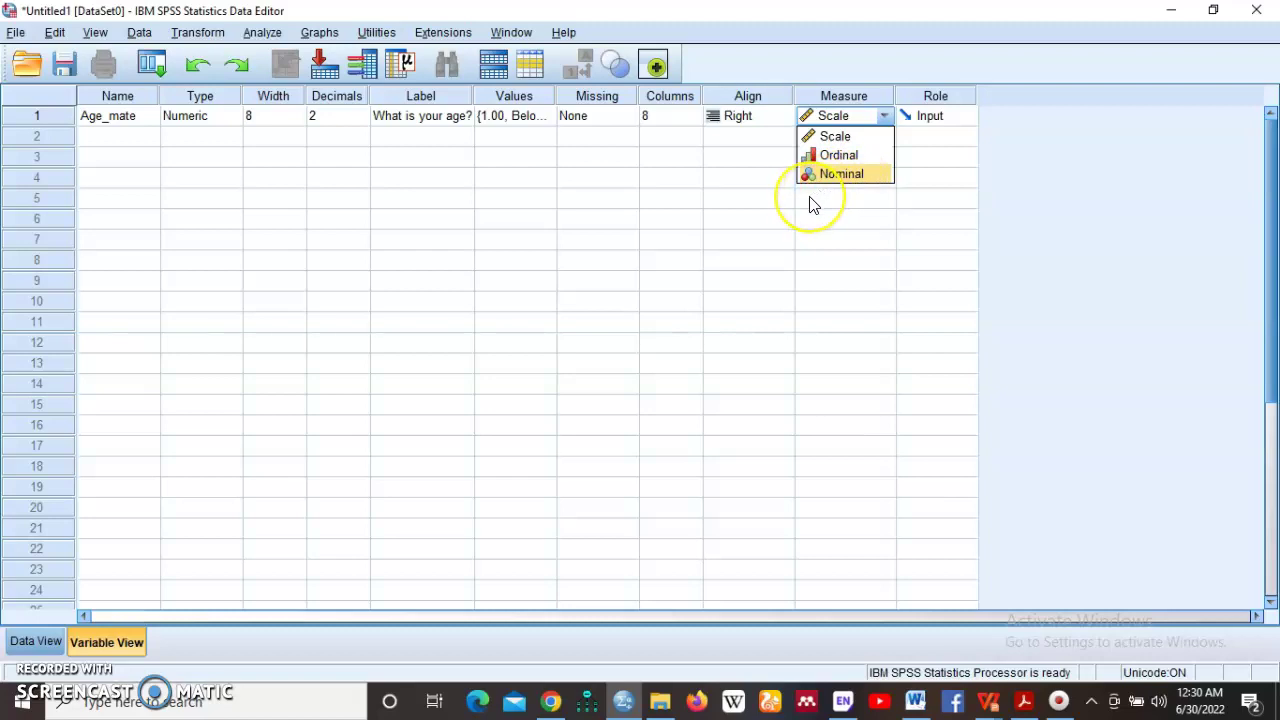